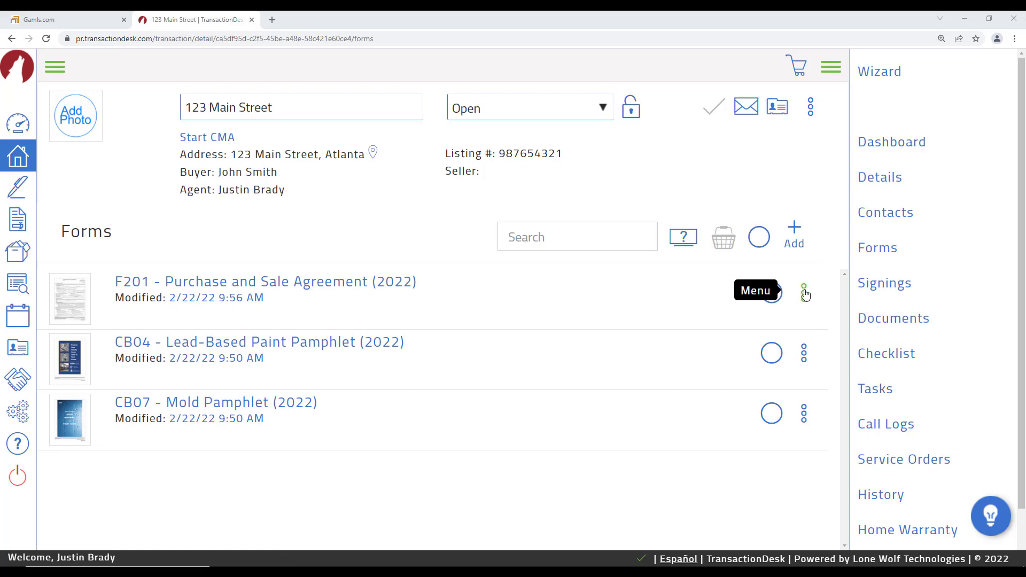
Step: Open the F201 - Purchase and Sale Agreement (2022) form from the transaction's forms
left_click(804, 293)
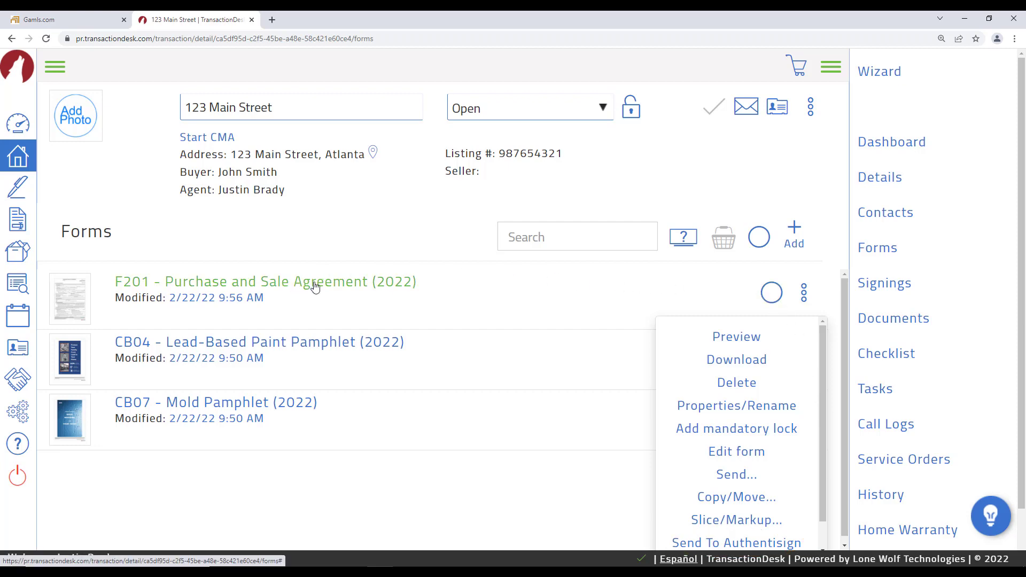
left_click(645, 291)
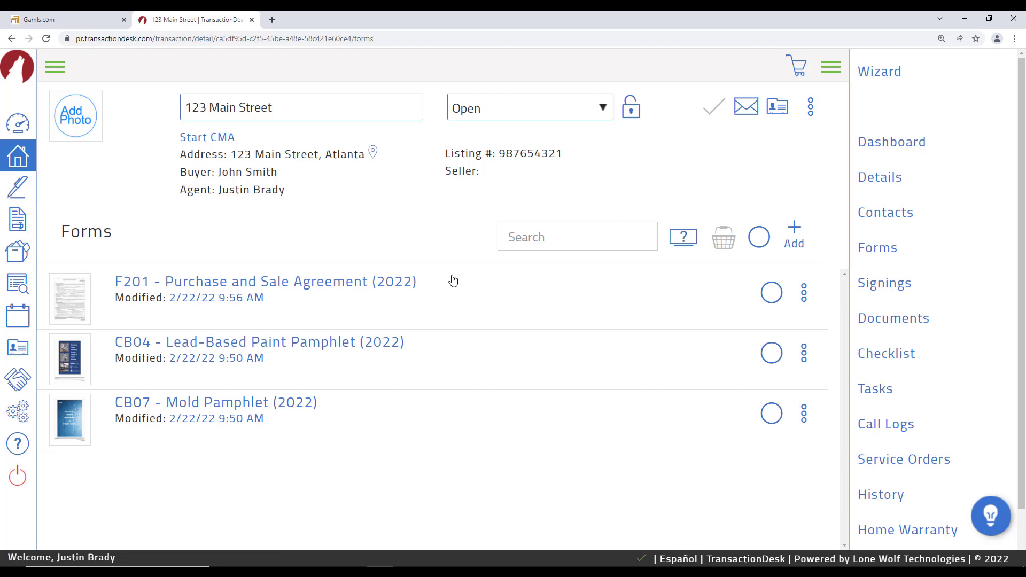
left_click(280, 284)
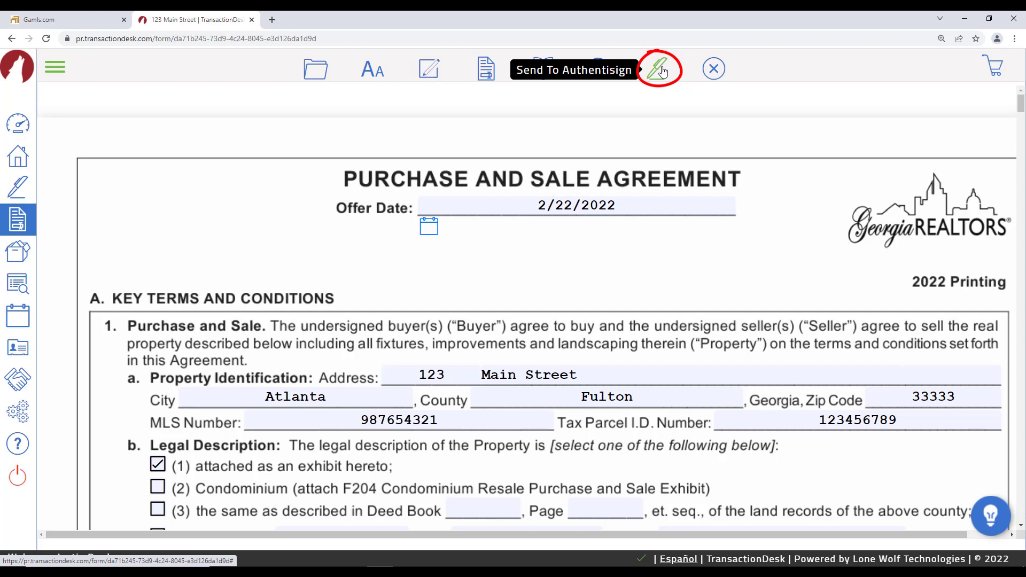
Step: Save the Purchase and Sale Agreement form and send it to Authentisign
left_click(317, 71)
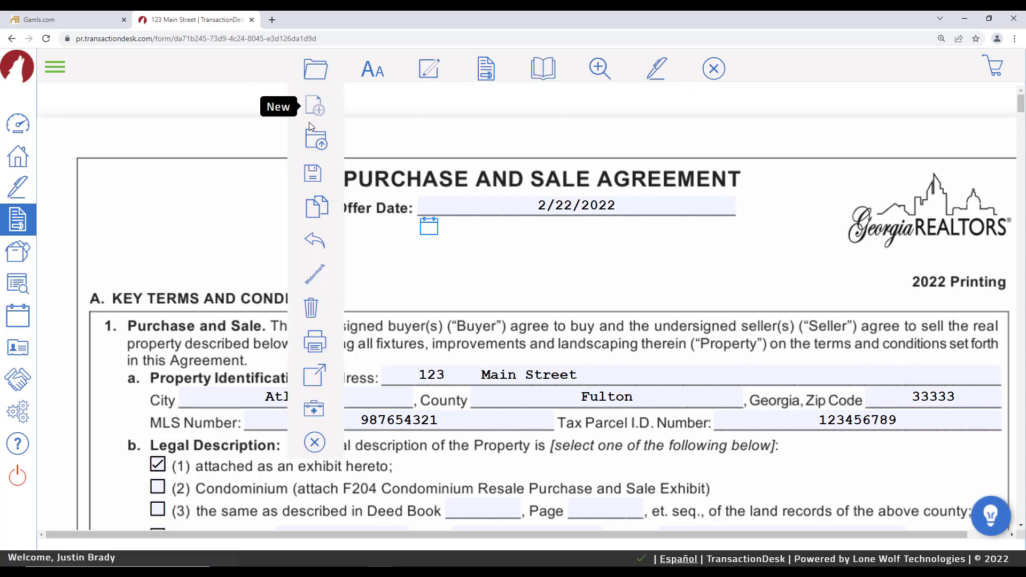
mouse_move(313, 174)
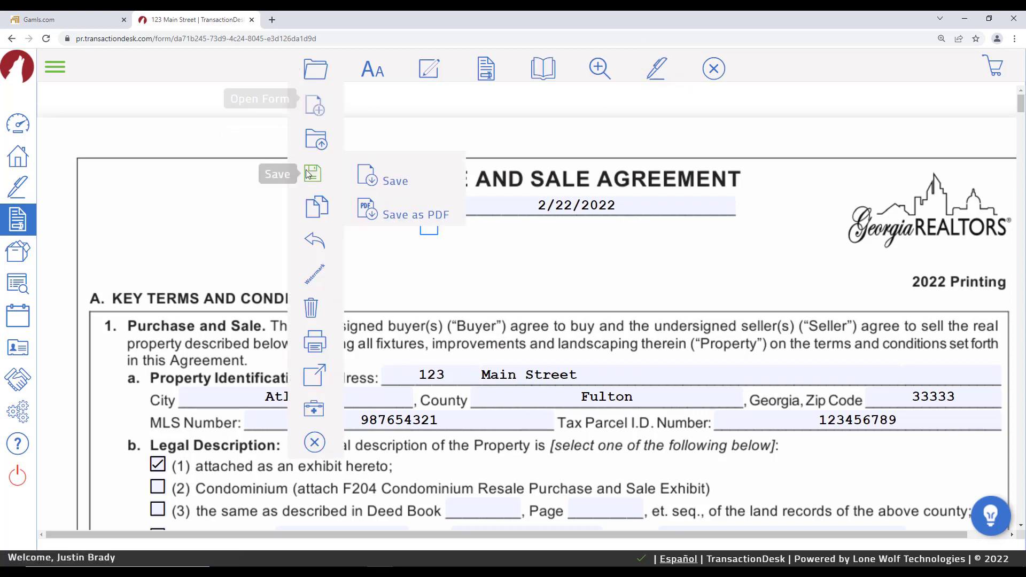
left_click(372, 180)
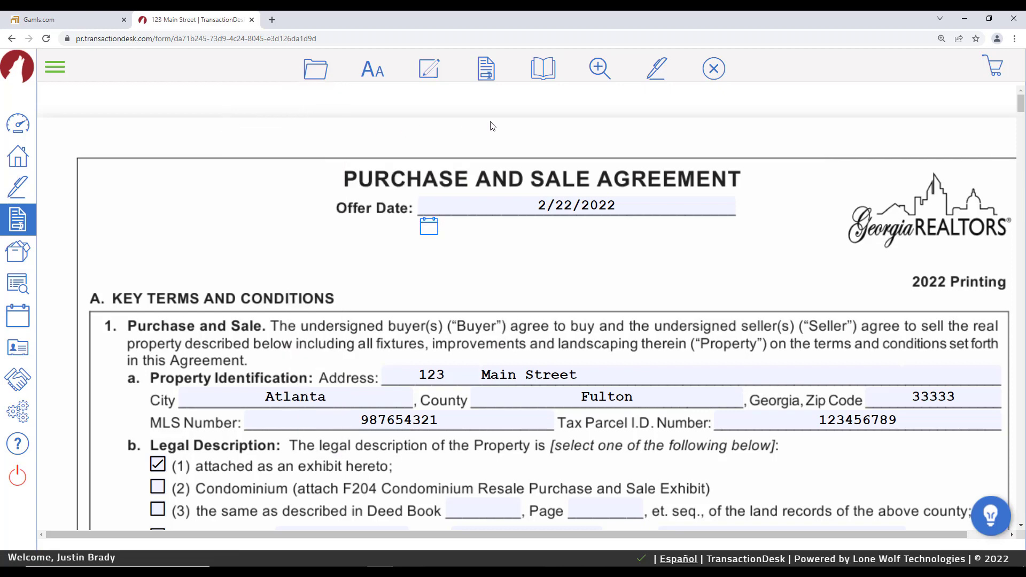
left_click(658, 69)
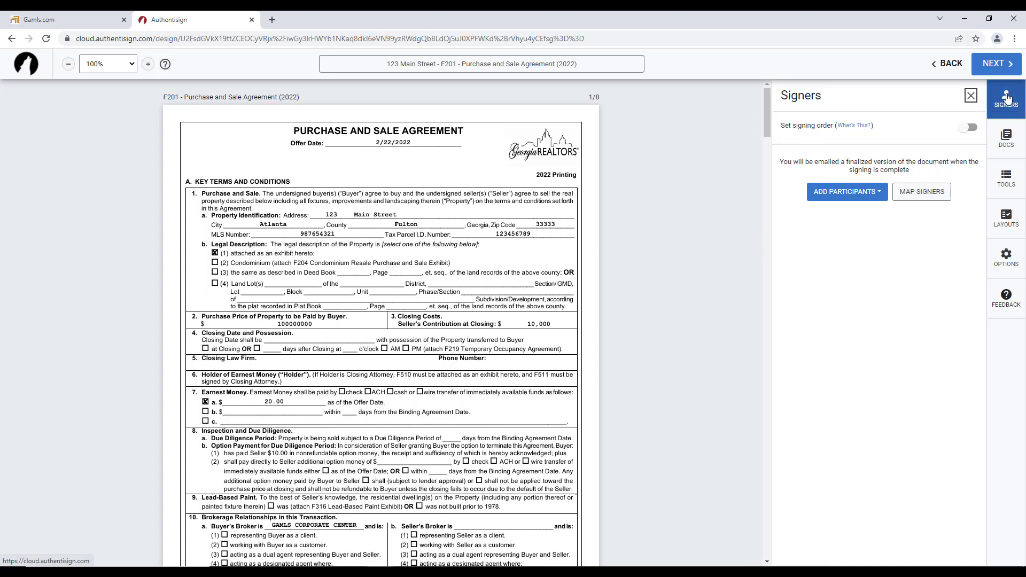
left_click(1007, 140)
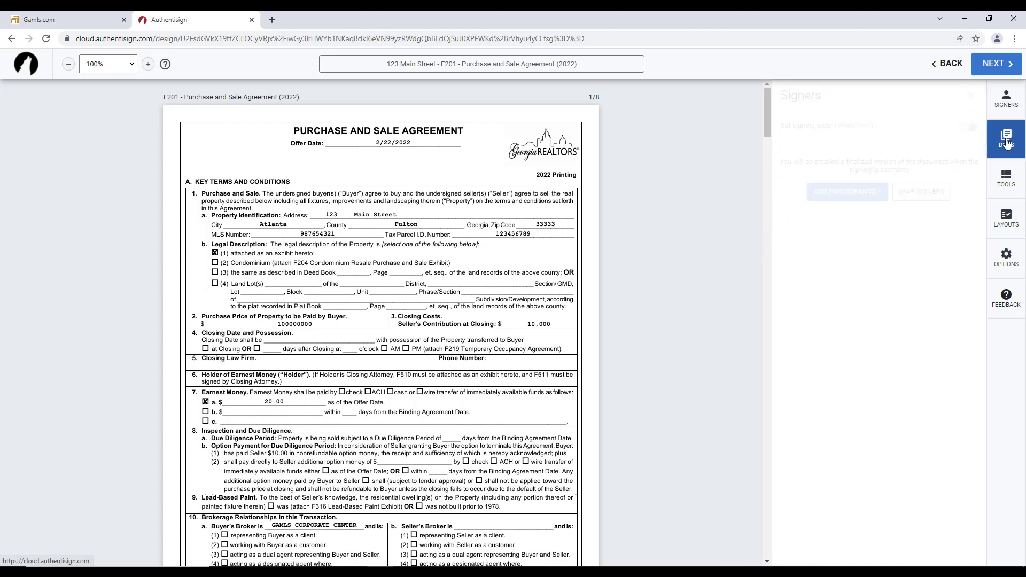
left_click(1007, 182)
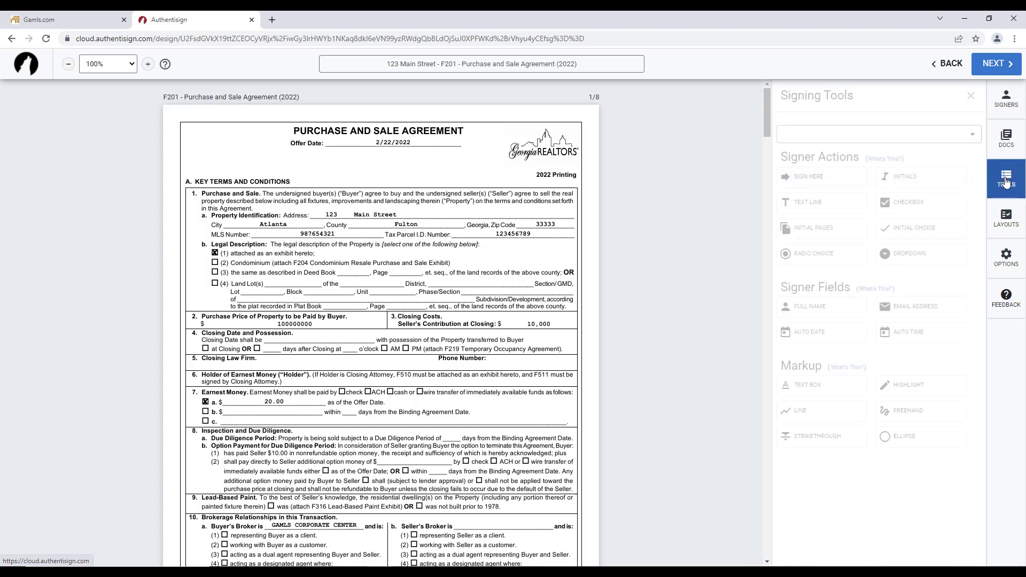
left_click(1006, 222)
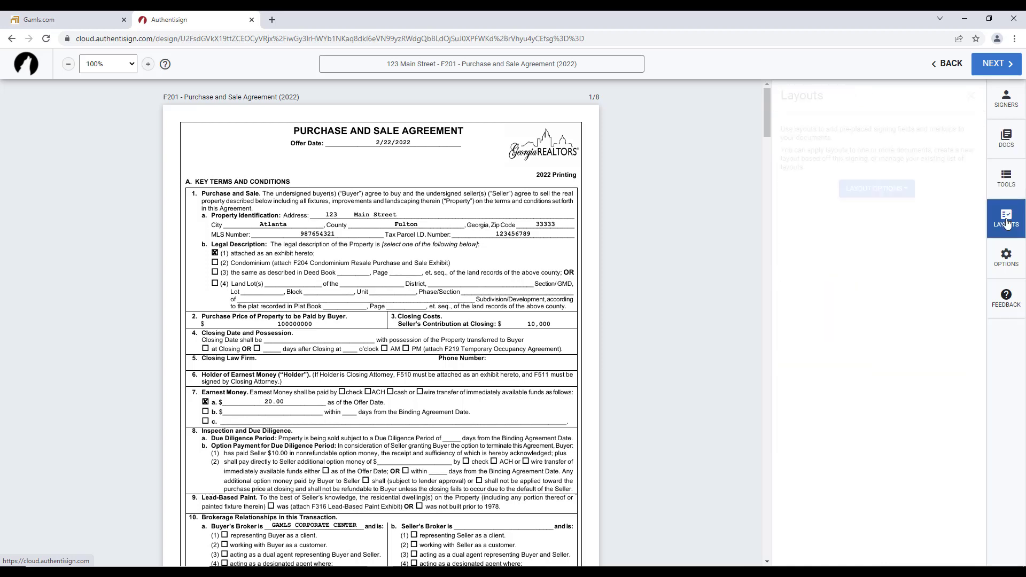
left_click(1008, 262)
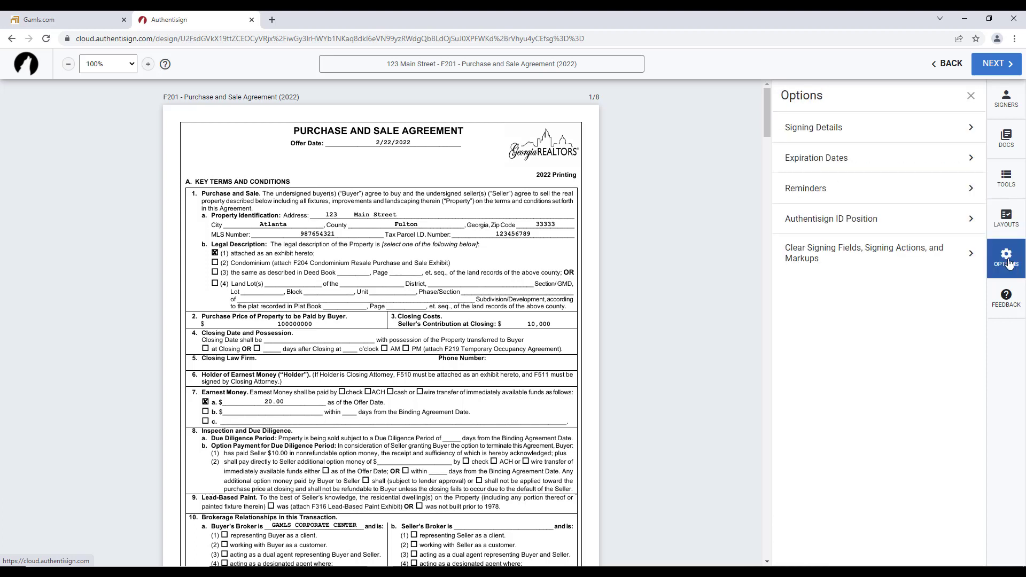
Step: Add the buyer and the selling agent from the transaction as participants, both with the type Remote Signer
left_click(1008, 104)
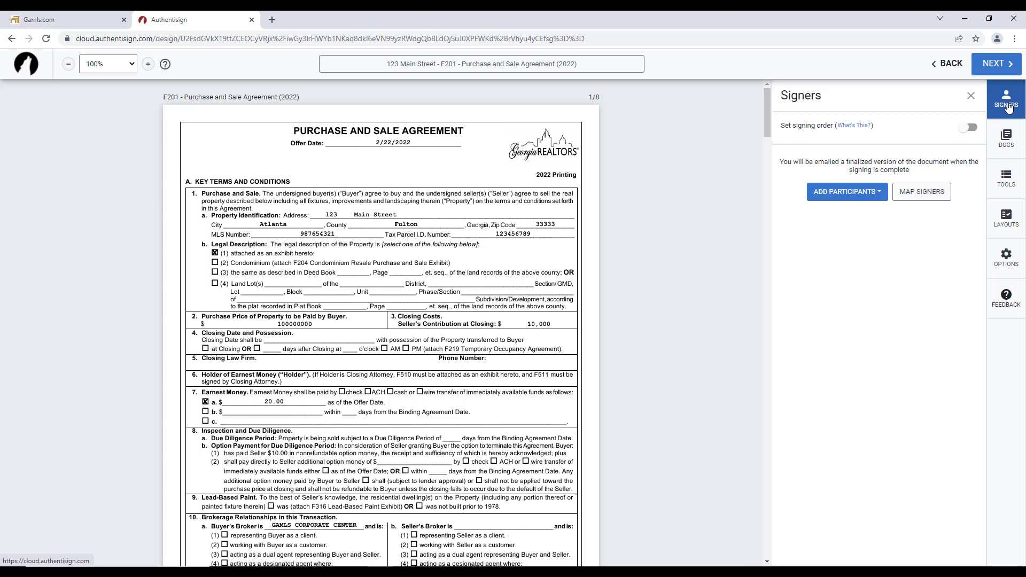
left_click(846, 196)
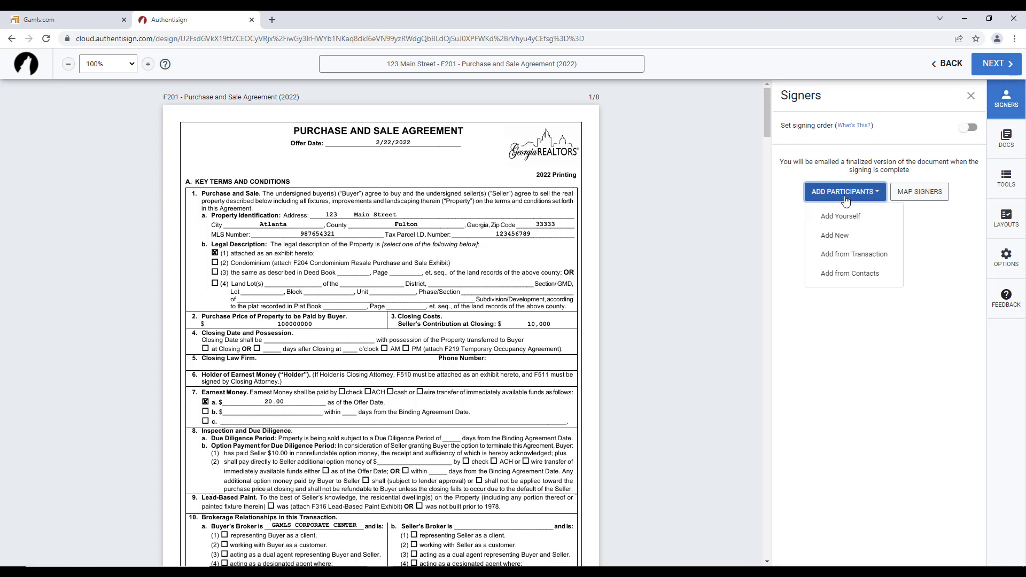
left_click(850, 256)
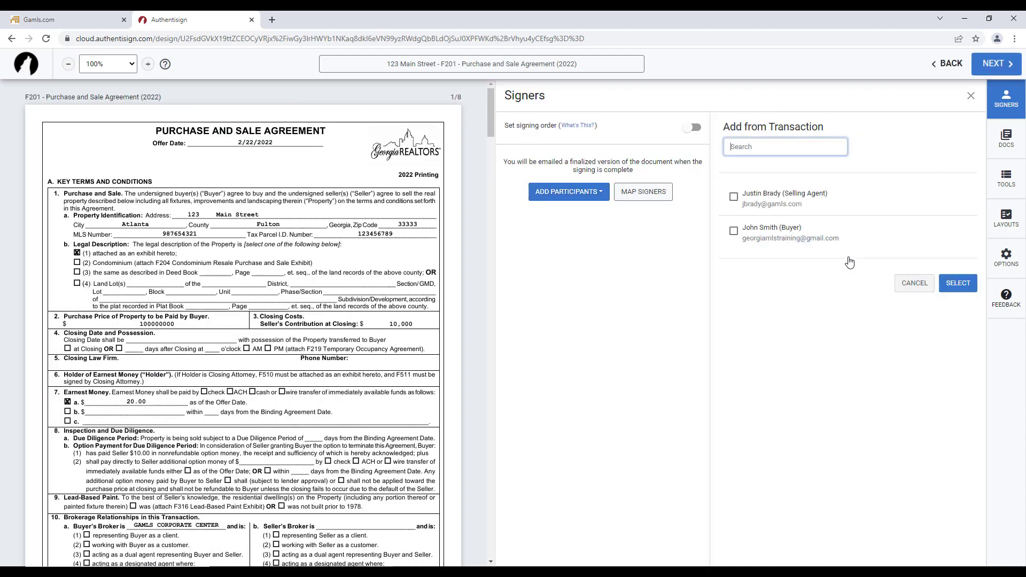
left_click(733, 232)
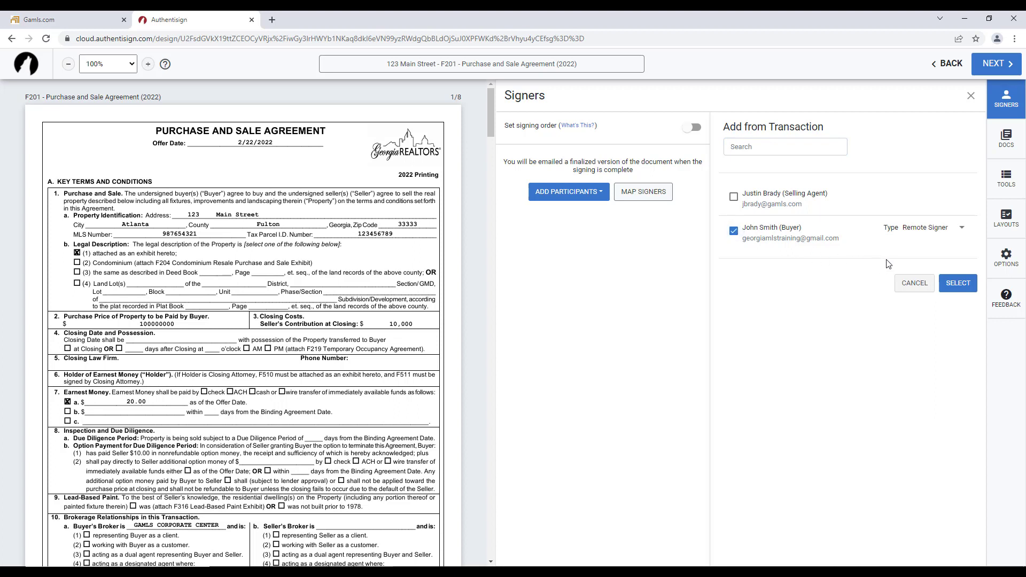
left_click(962, 230)
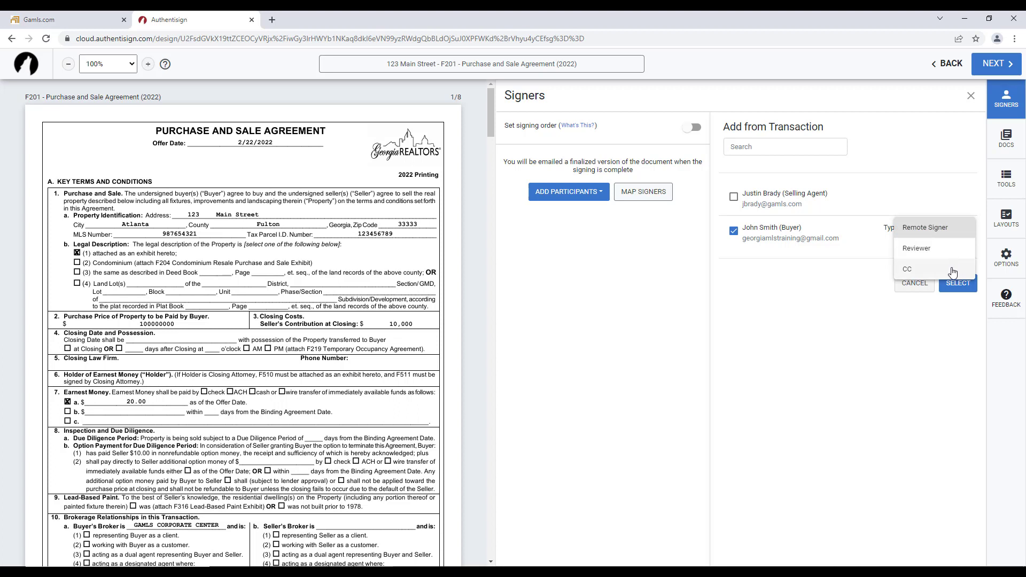
left_click(953, 229)
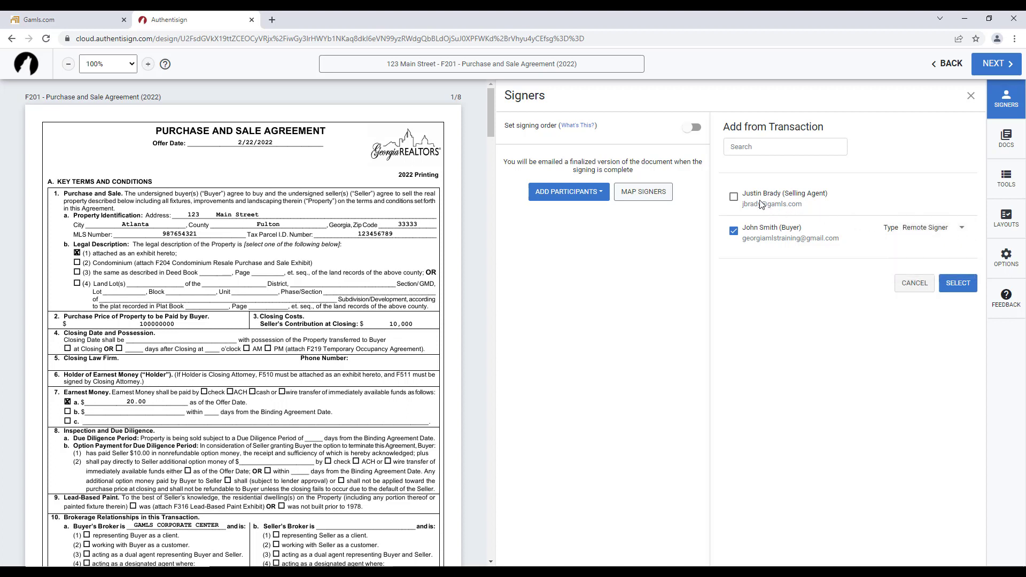
left_click(734, 198)
left_click(961, 196)
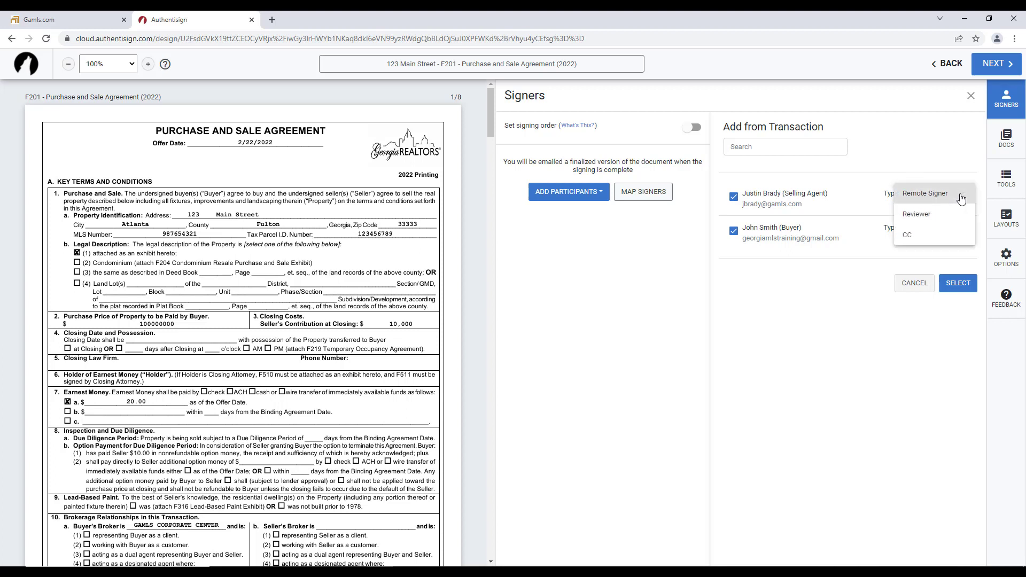
left_click(960, 196)
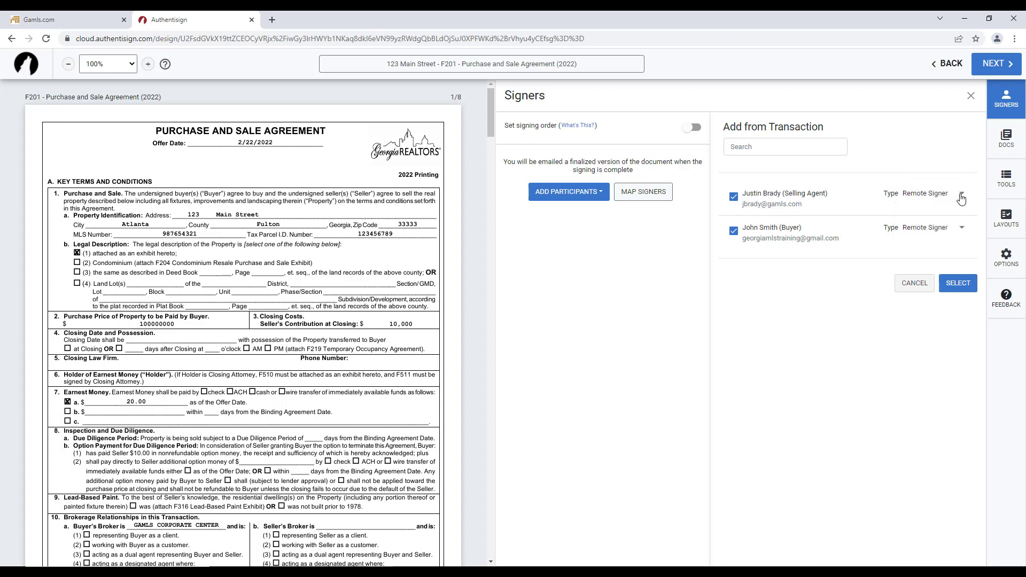
left_click(966, 279)
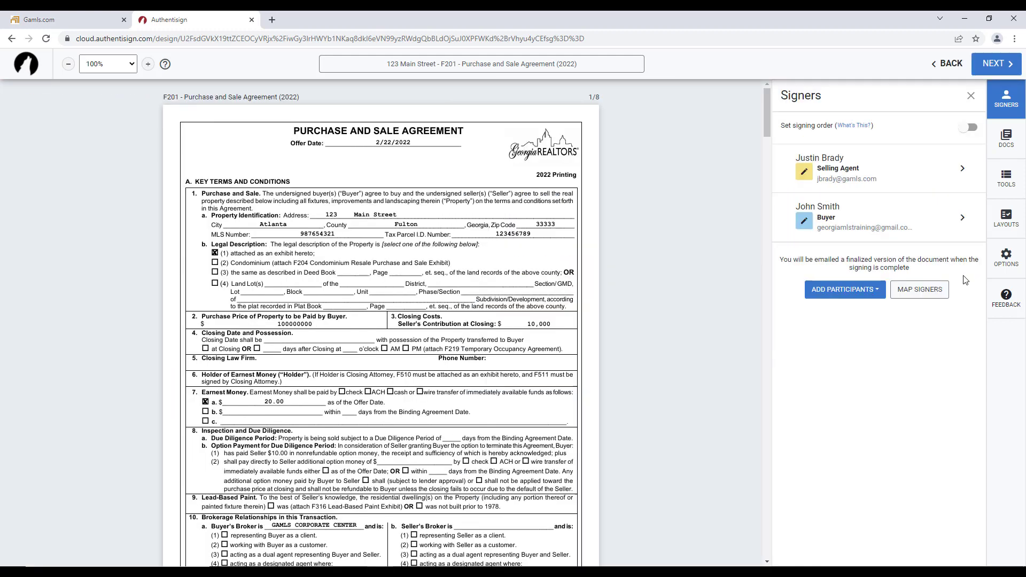
Step: Enable the signing order and place the buyer first, ahead of the selling agent
left_click(970, 132)
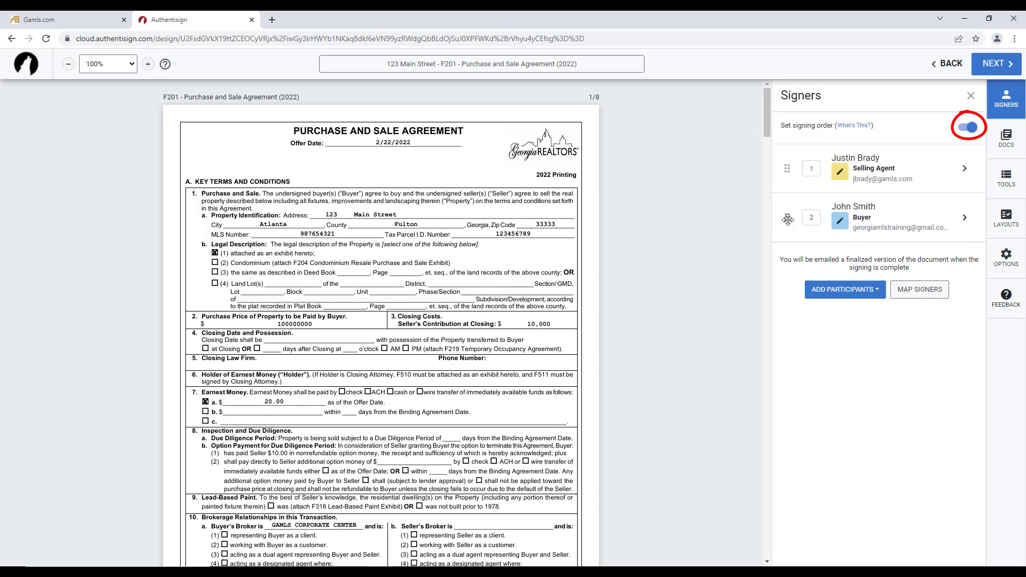
left_click_drag(787, 218, 792, 172)
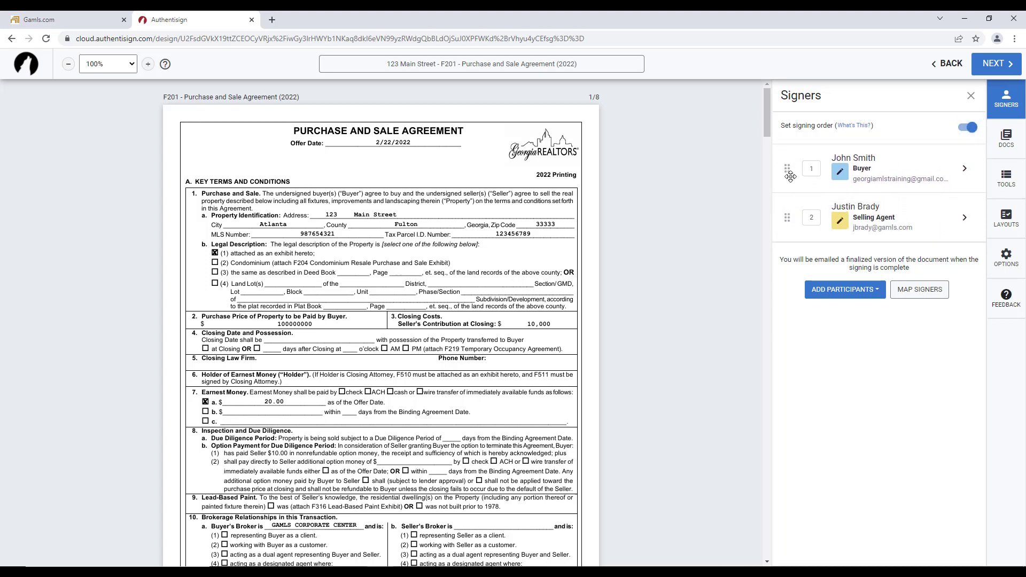
left_click_drag(785, 220, 793, 162)
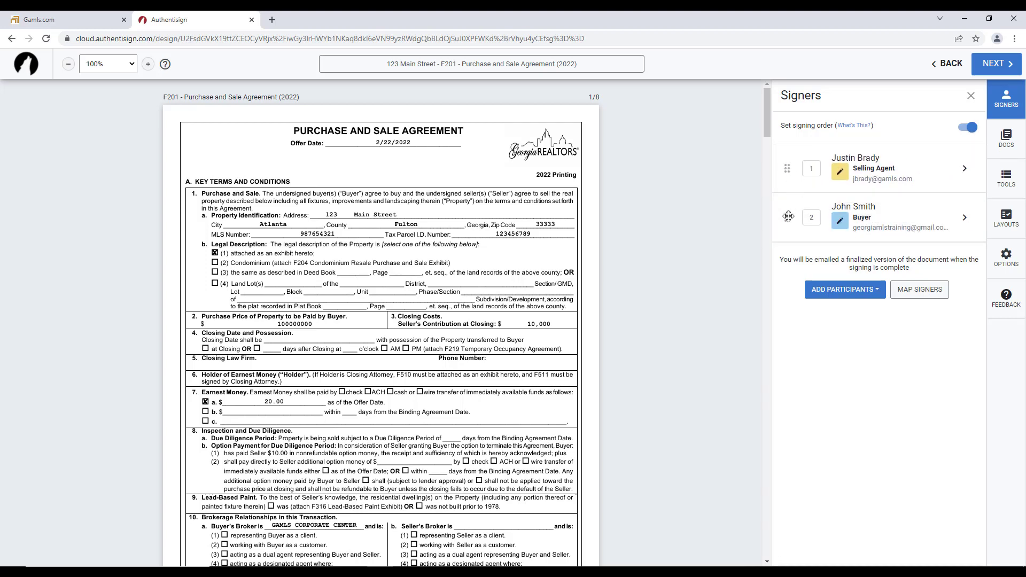
left_click_drag(787, 217, 792, 160)
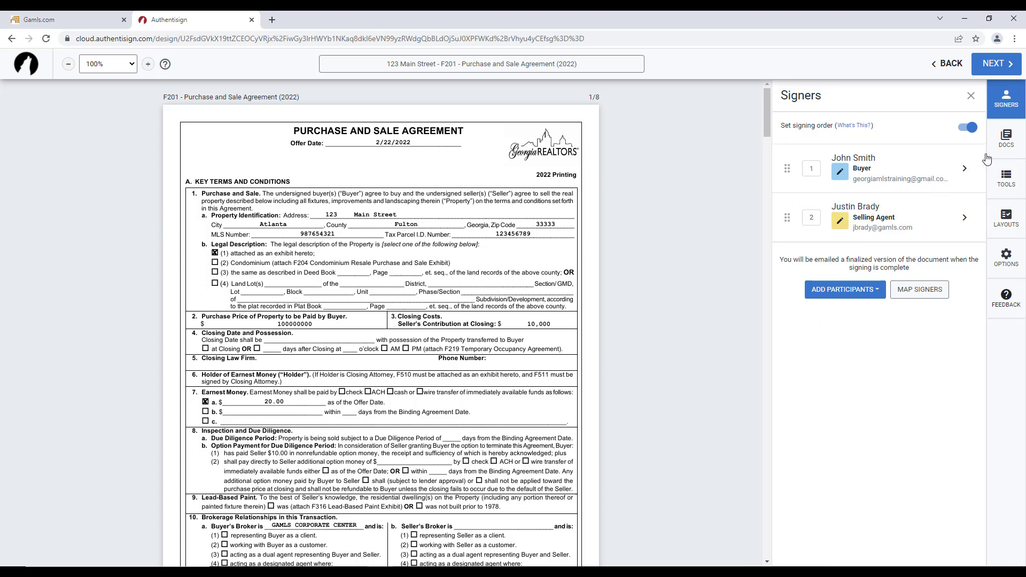
Step: Examine the sources for adding a document or form: My Transaction, Upload / Import with its import services, and the Documents folders in My Files
left_click(1007, 143)
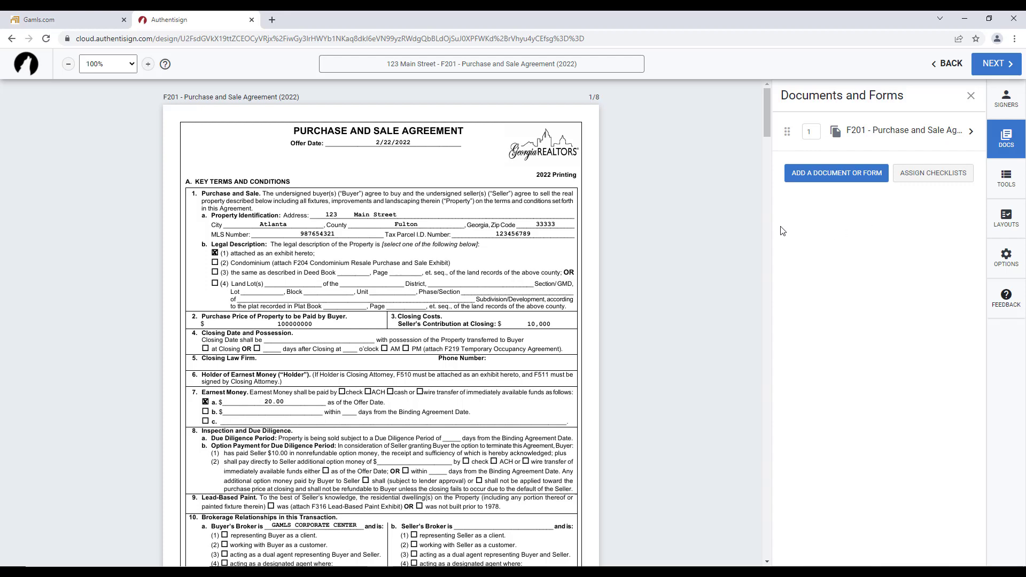
mouse_move(769, 107)
left_mouse_down()
mouse_move(768, 150)
mouse_move(775, 97)
left_mouse_up()
left_click(837, 176)
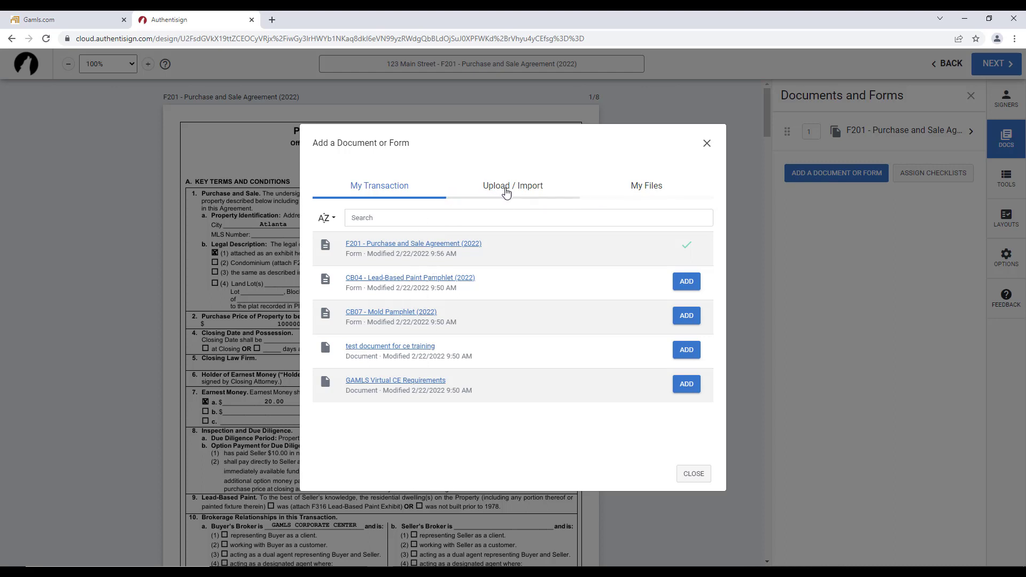
left_click(518, 193)
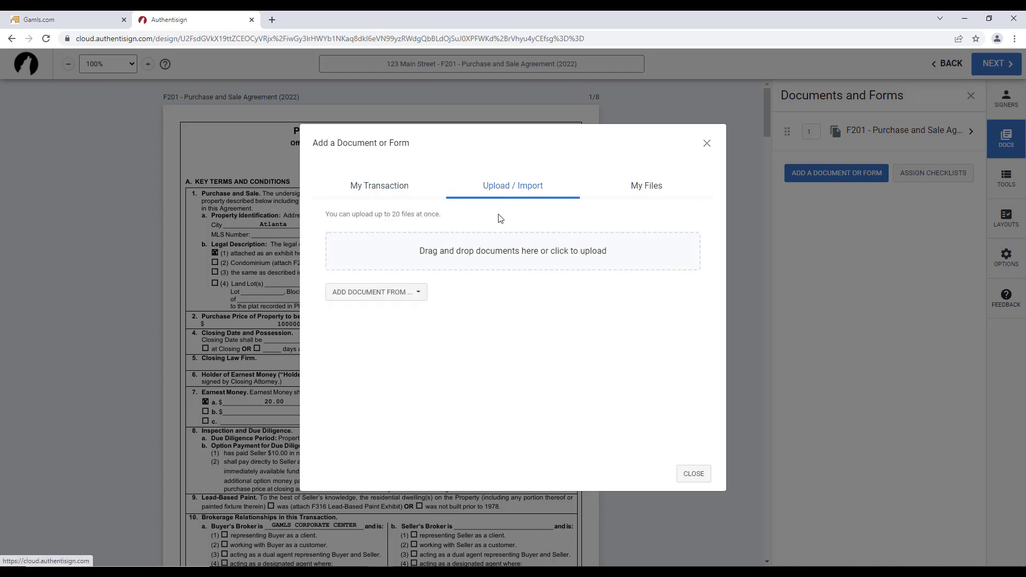
left_click(419, 294)
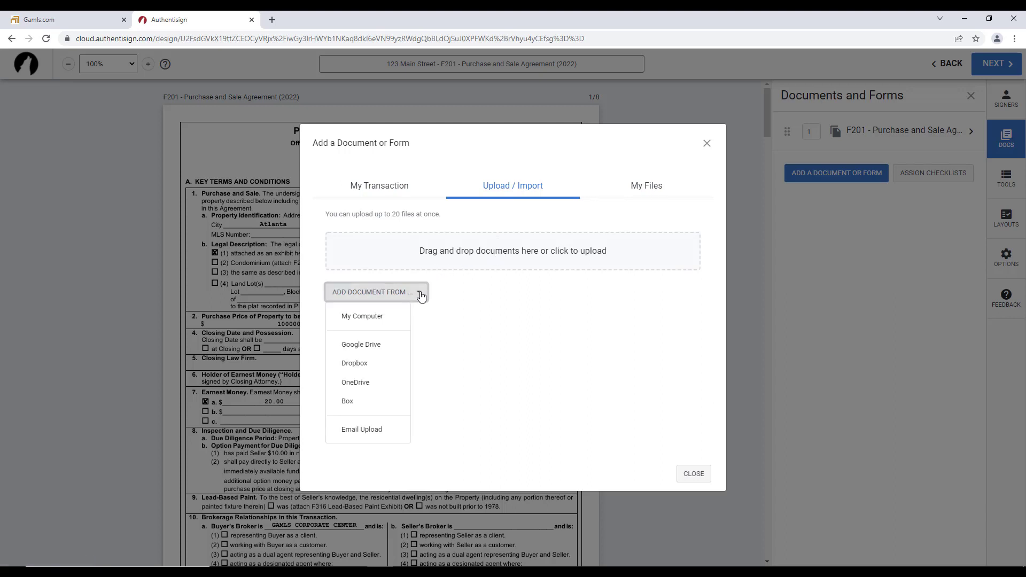
left_click(421, 294)
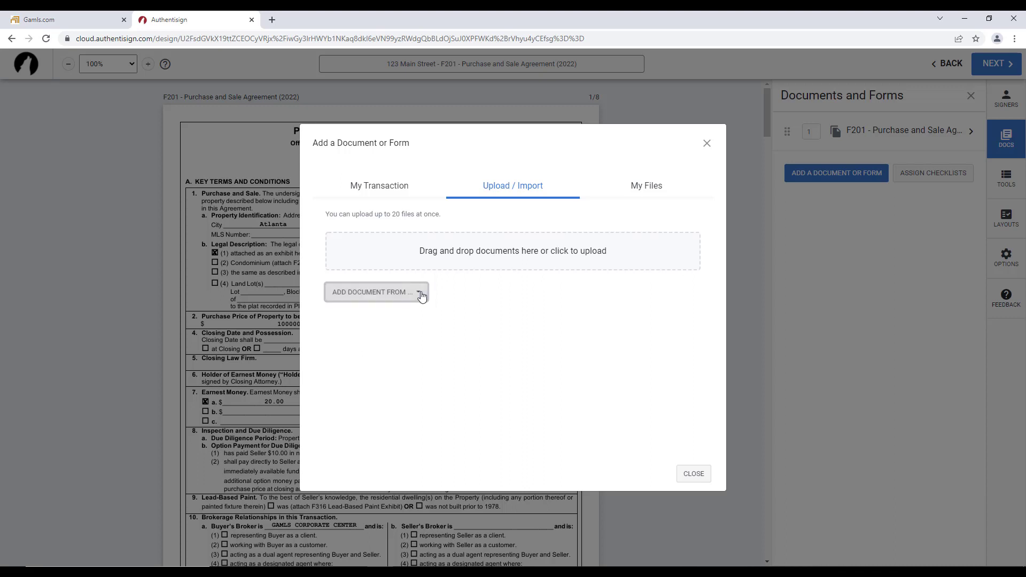
left_click(647, 190)
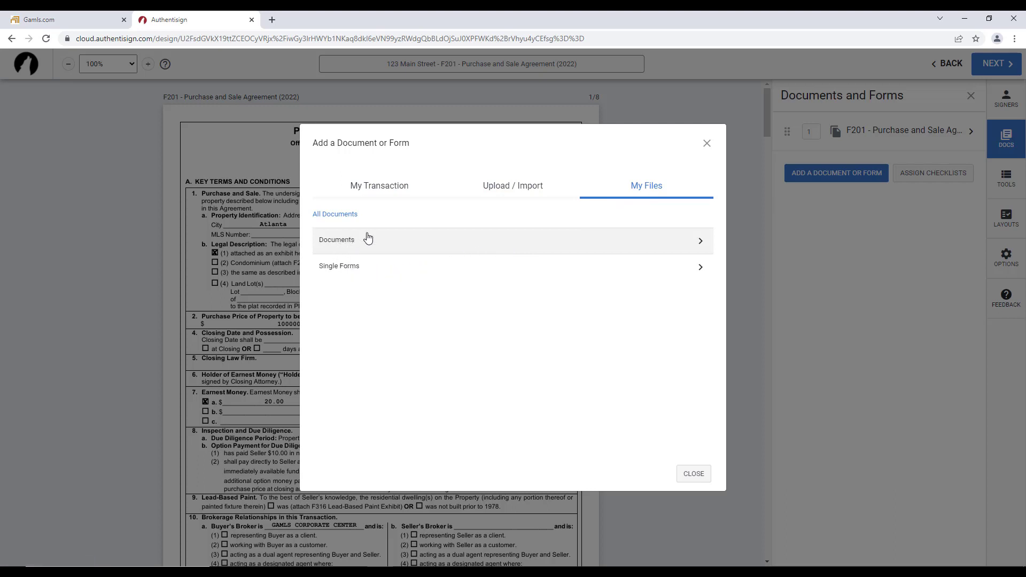
left_click(701, 243)
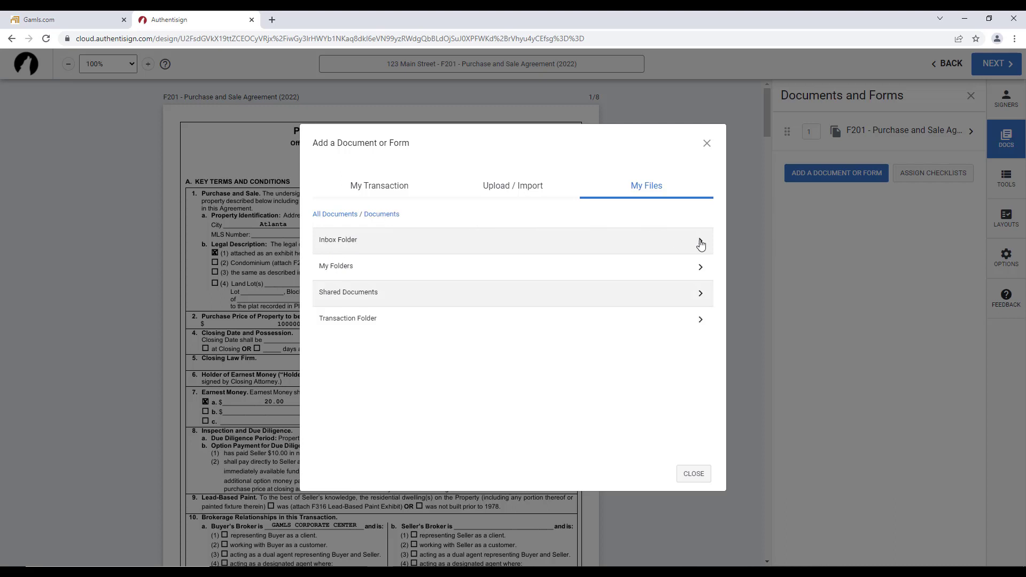
left_click(700, 243)
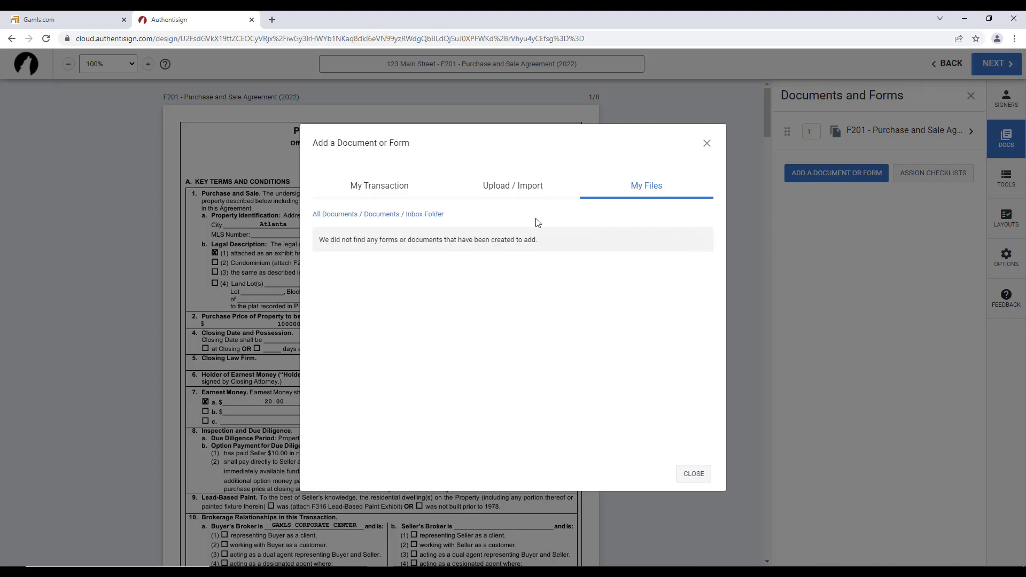
left_click(394, 191)
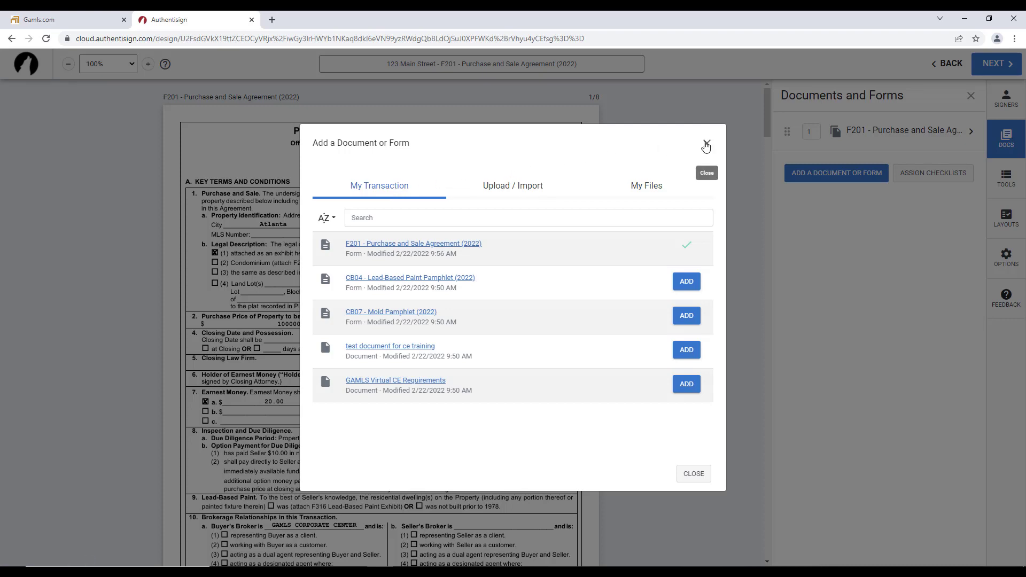
left_click(705, 145)
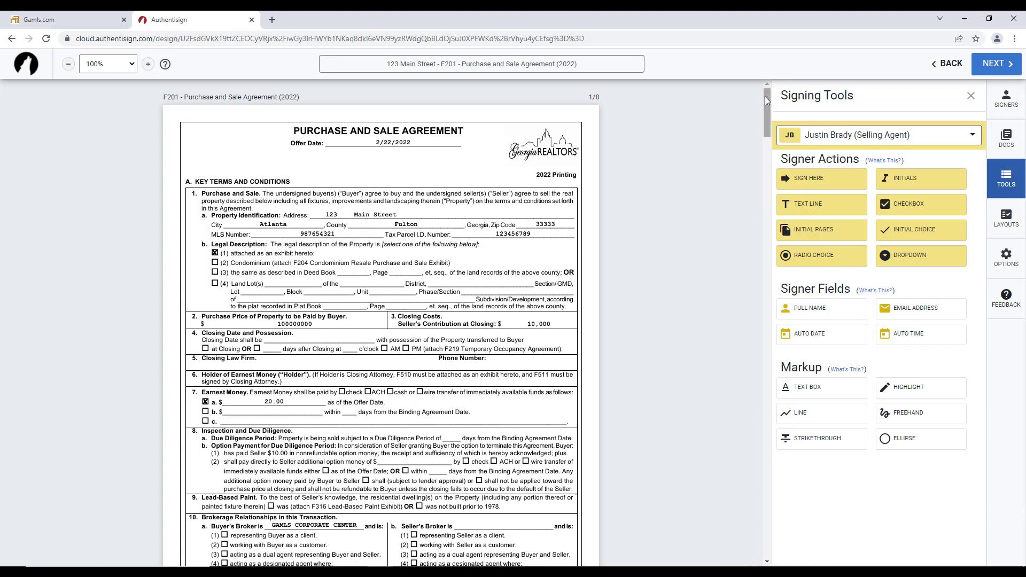
Step: Compare the signing tools offered for the buyer, for all signers and for the selling agent
left_click(972, 136)
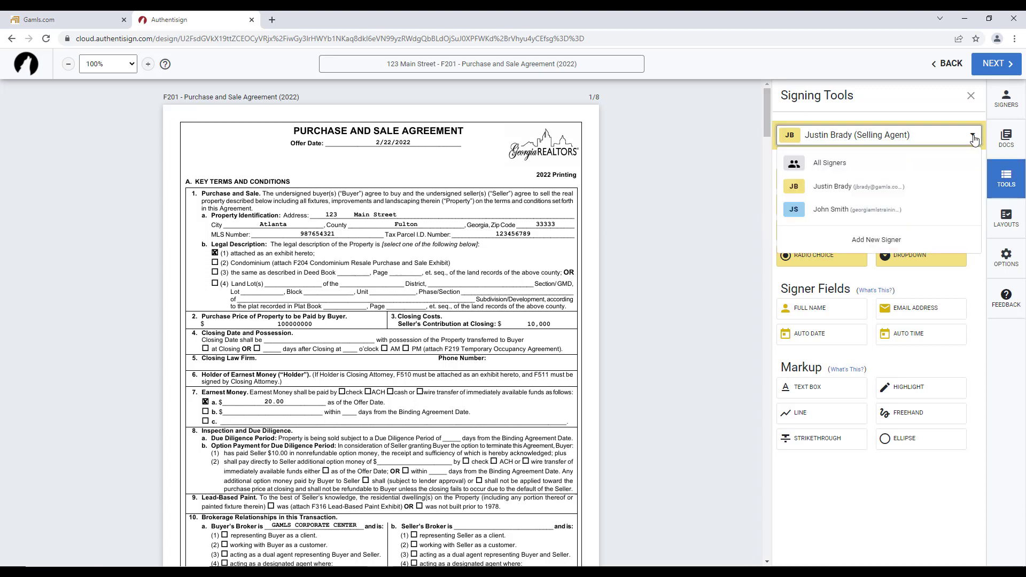
left_click(949, 213)
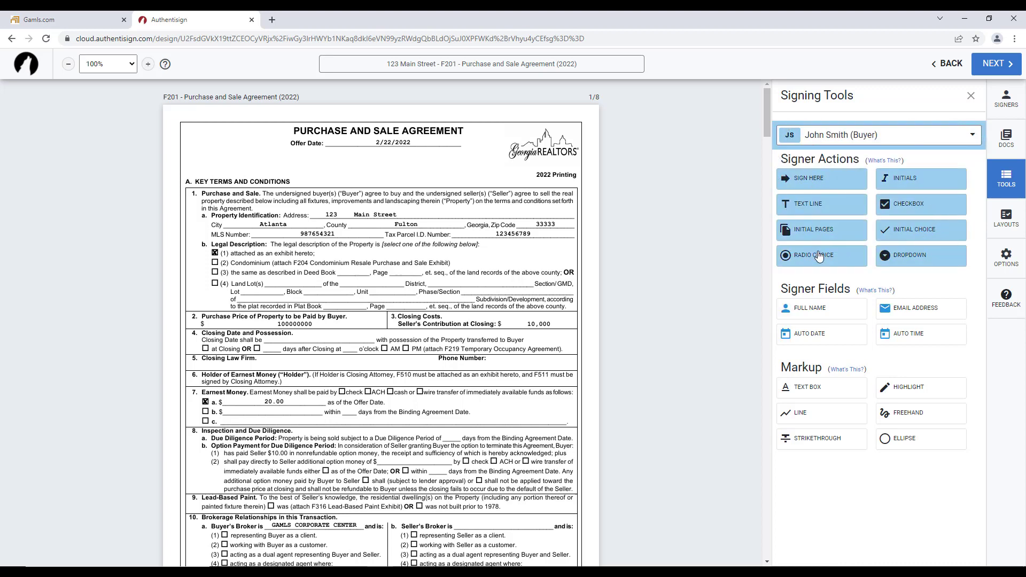
left_click(973, 137)
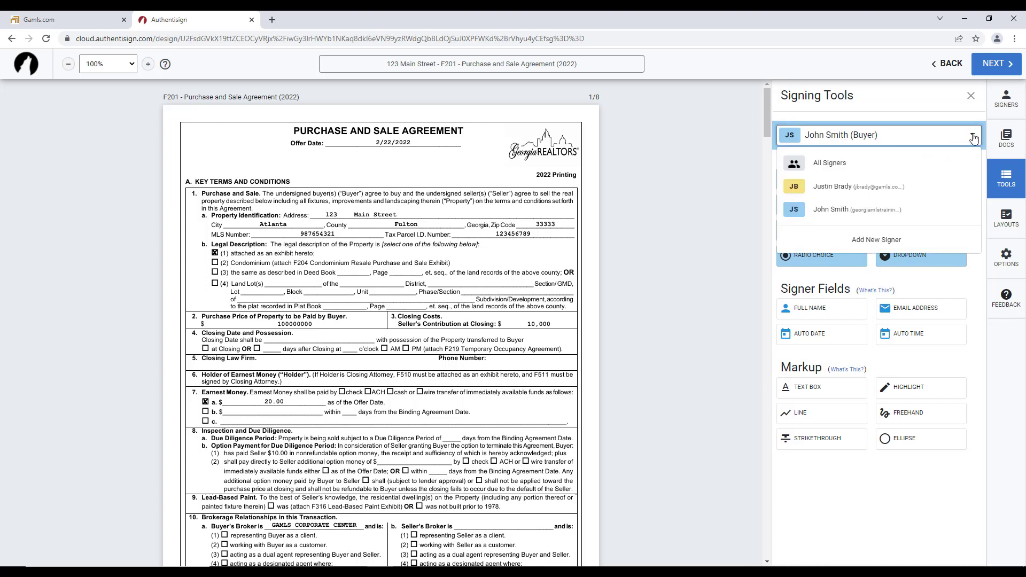
left_click(958, 166)
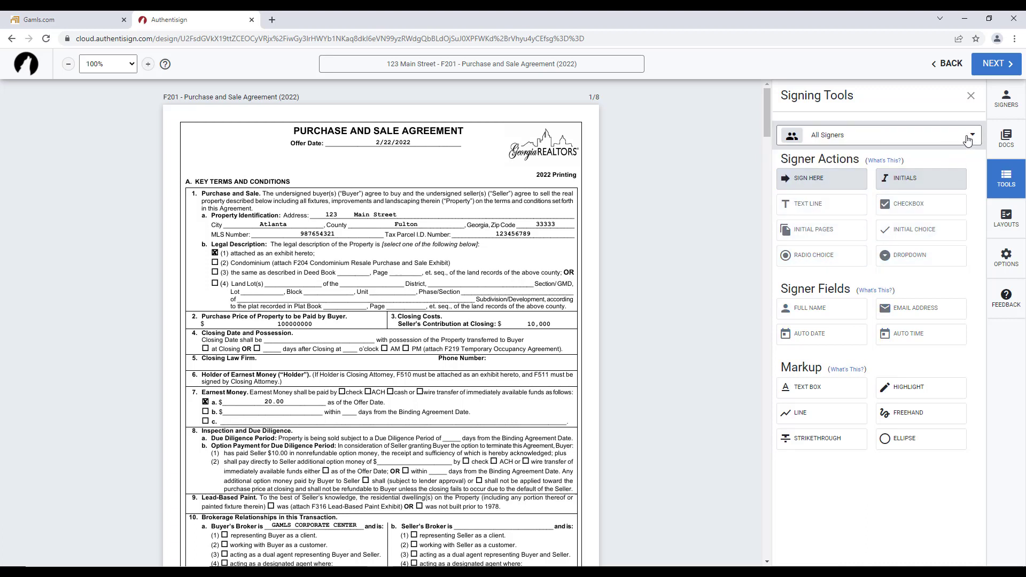
left_click(968, 140)
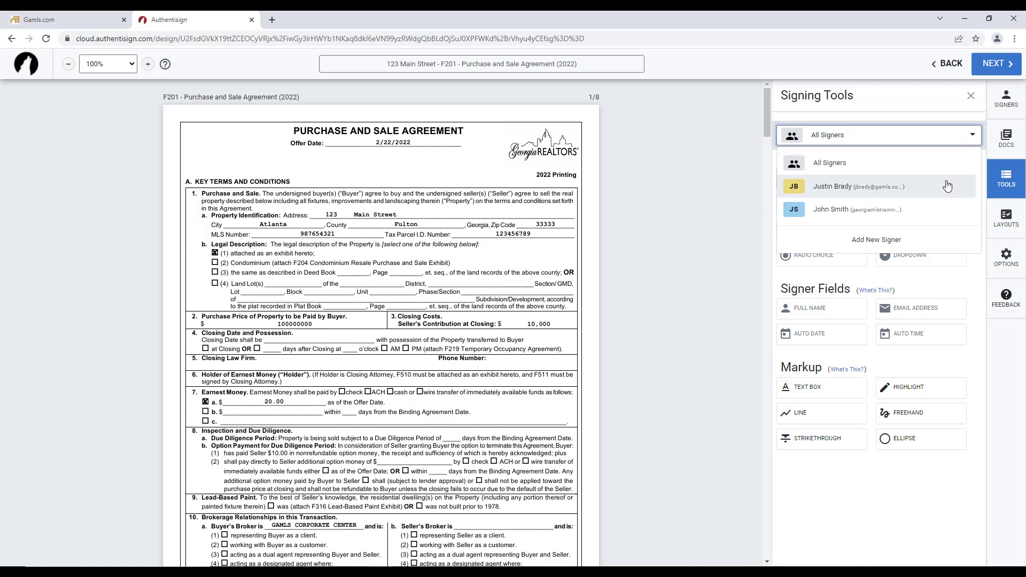
left_click(947, 186)
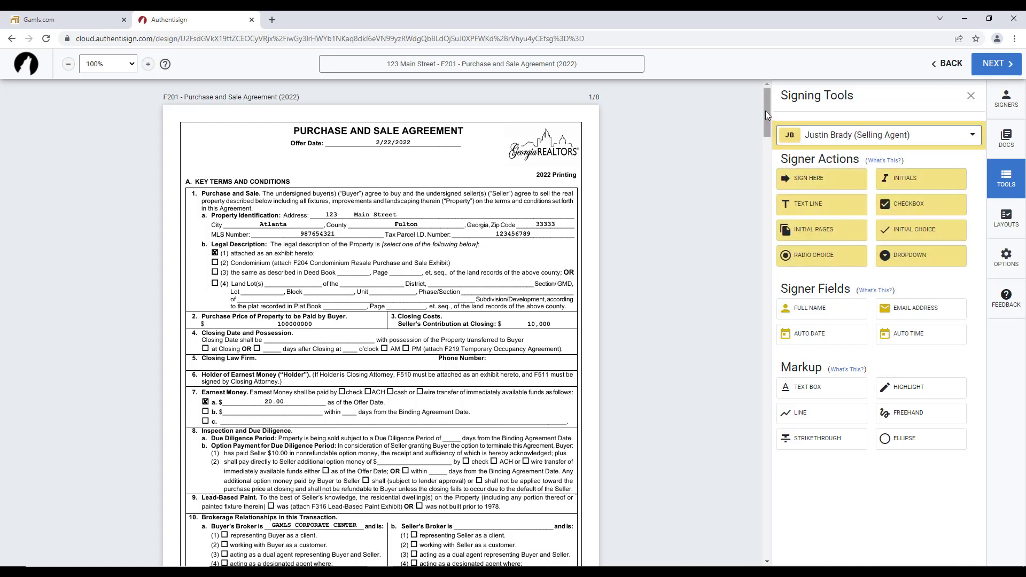
Step: Place a trial signature block for the selling agent on page 1, move it beside the legal description, and delete it
left_click(834, 185)
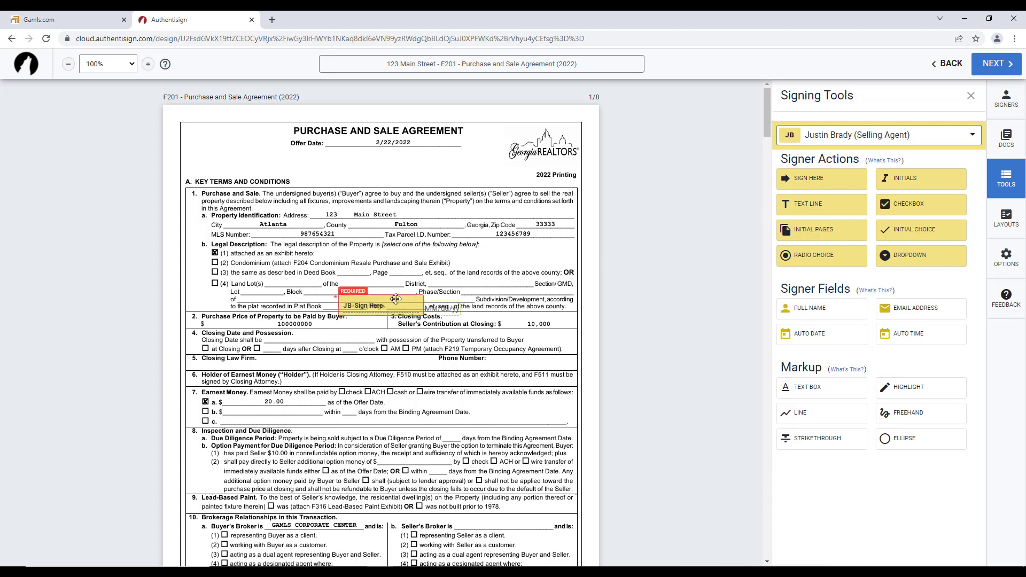
left_click_drag(396, 299, 529, 250)
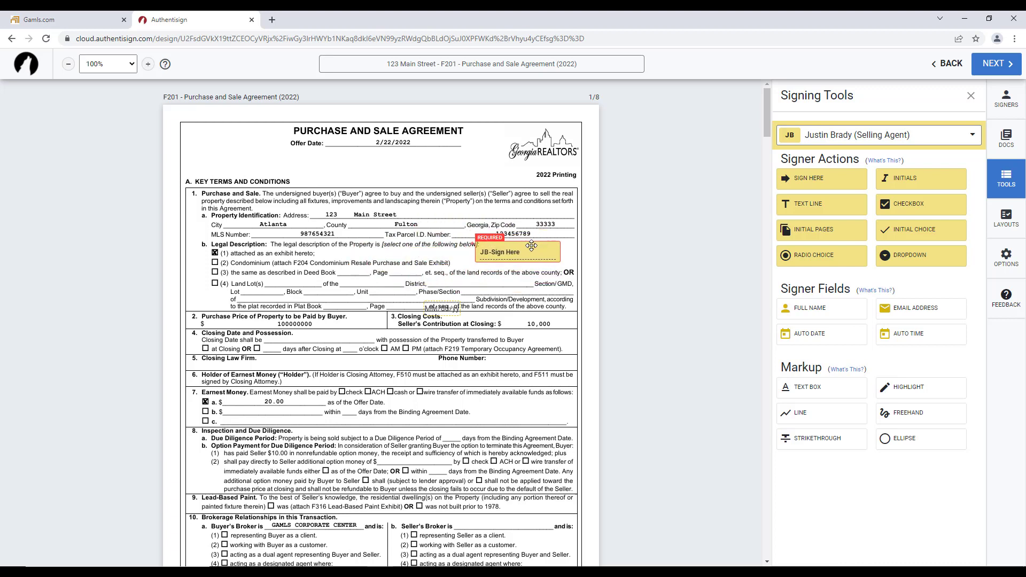
left_click(529, 251)
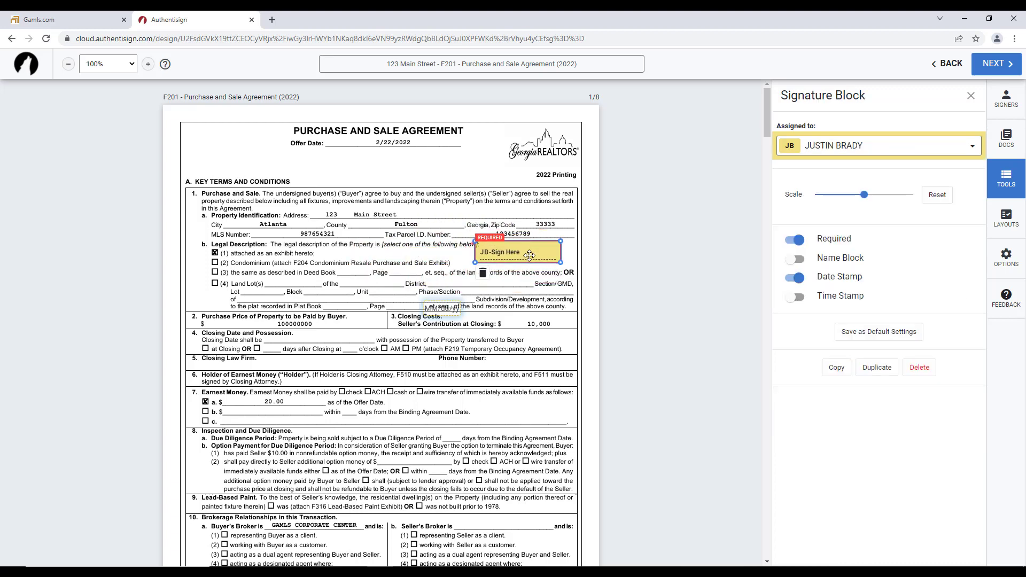
left_click(920, 368)
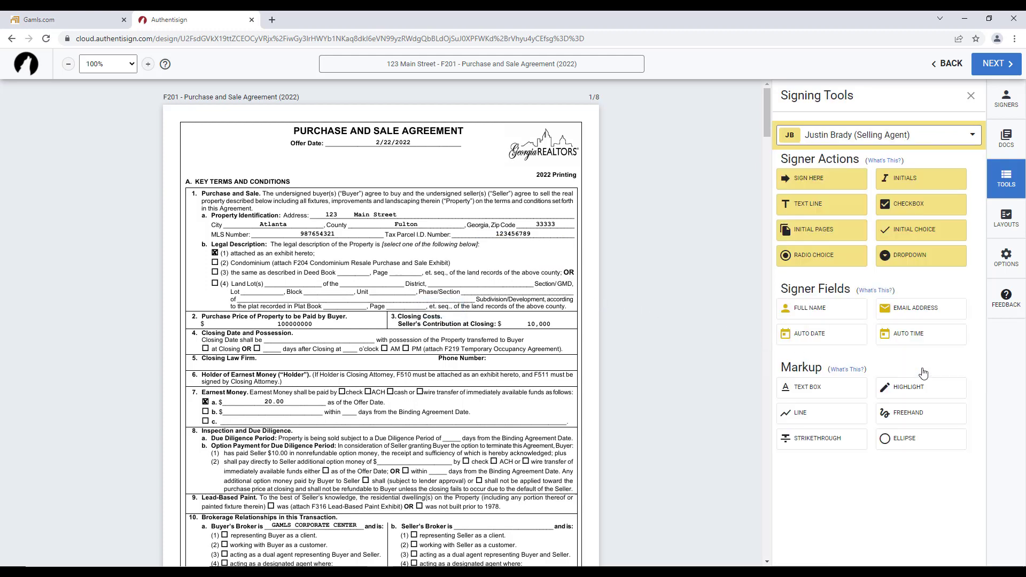
Step: Review the signature and date fields already placed for the buyer and the selling agent on page 8
left_click_drag(767, 91, 764, 509)
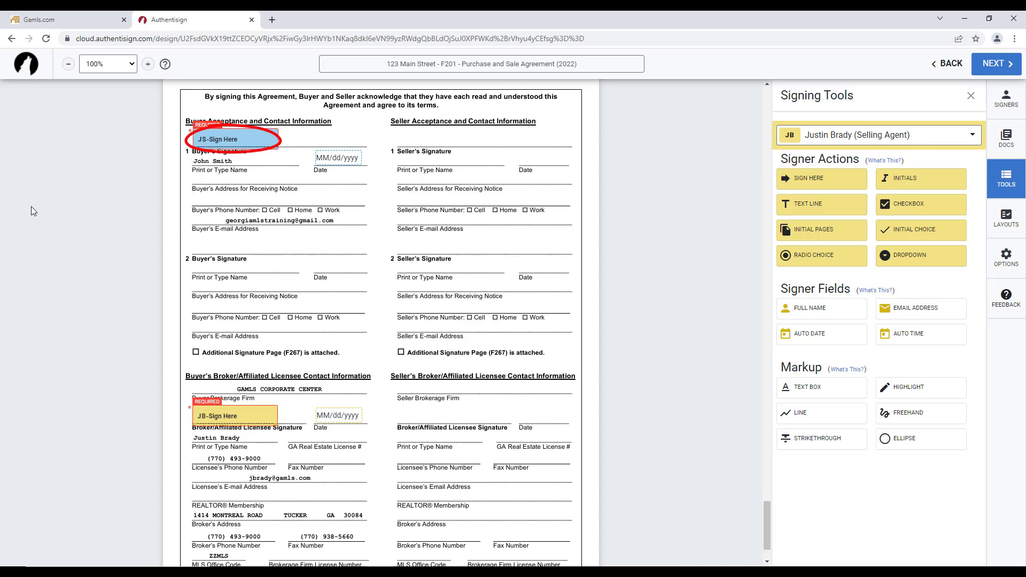
scroll(123, 415, "down", 2)
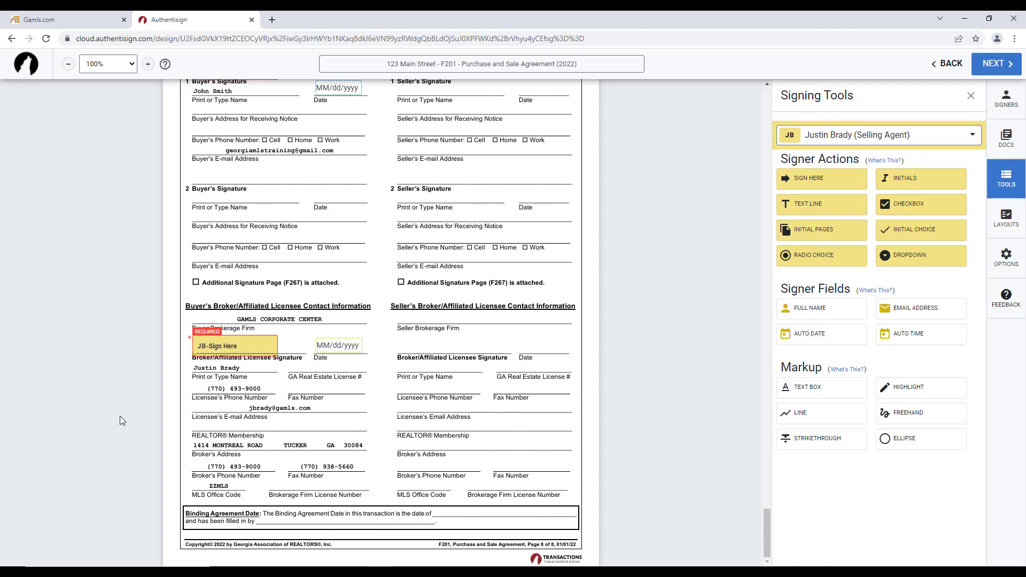
scroll(85, 423, "up", 3)
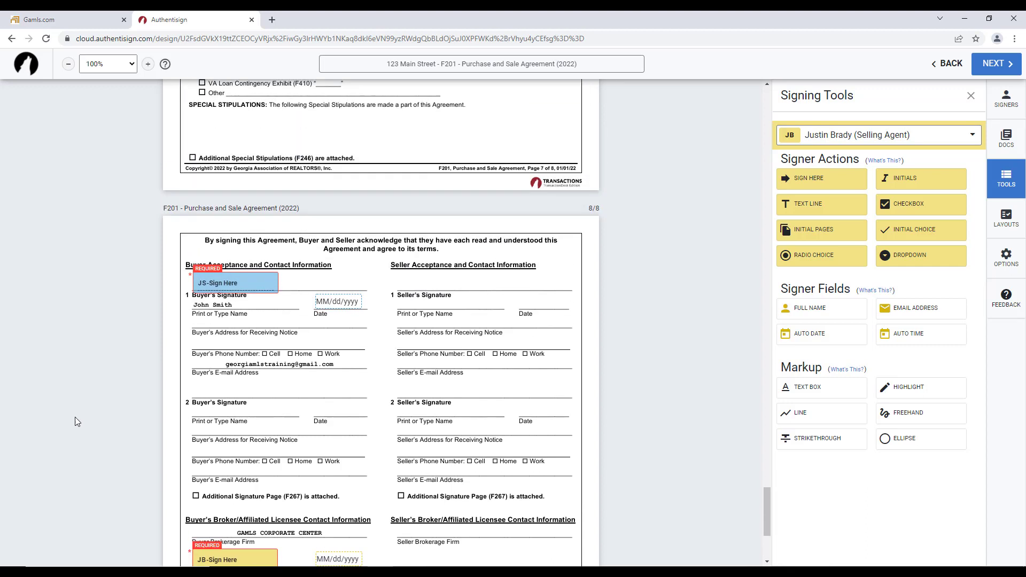
scroll(80, 425, "down", 1)
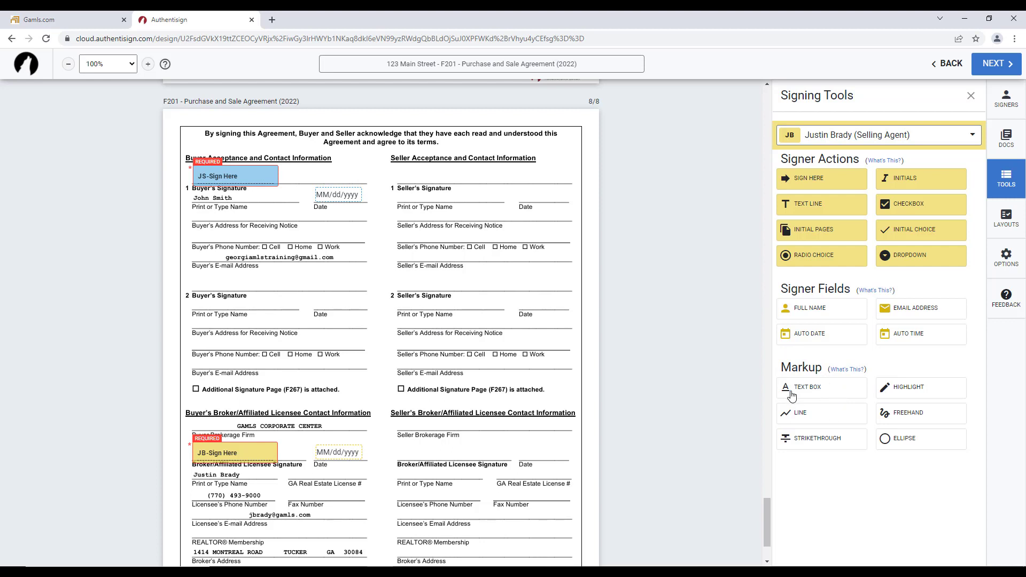
Step: Try a text box markup with filler text above the second buyer's signature line on page 8, and delete it
left_click(826, 387)
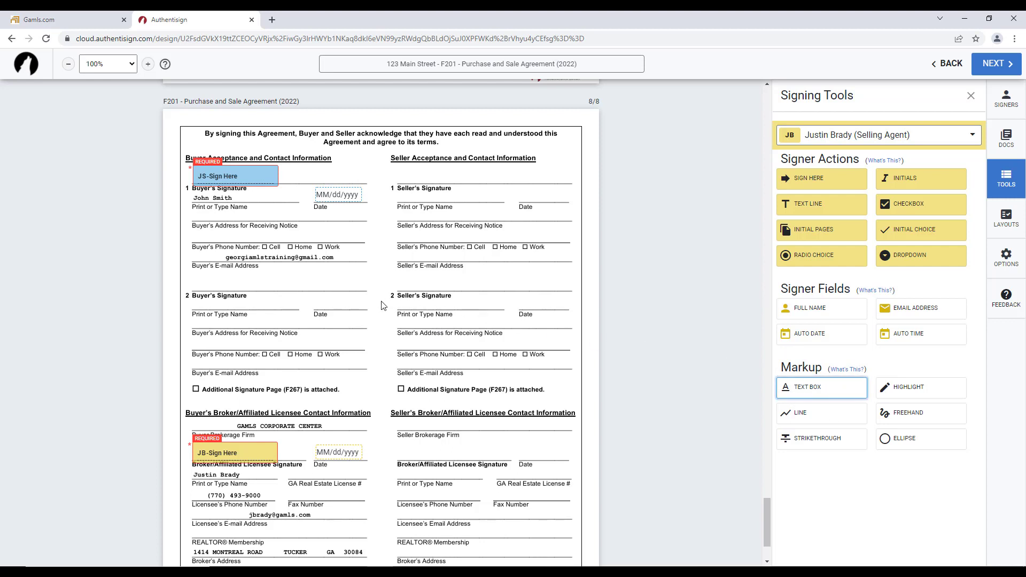
left_click(308, 277)
left_click_drag(387, 278, 463, 278)
left_click(358, 279)
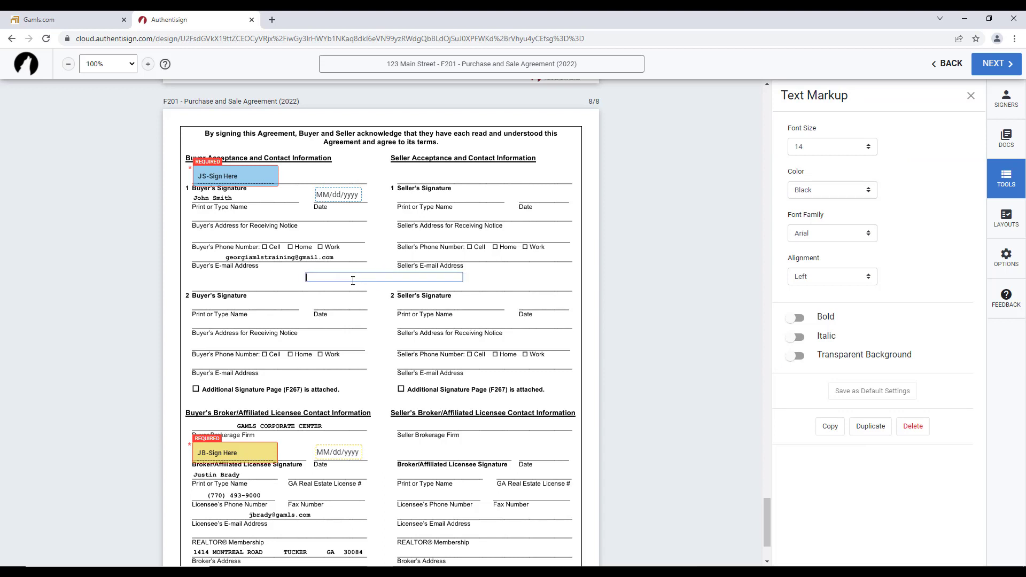
type("ofjsdjfsdklfjsdlkdfdkljflkjdf")
key("BackSpace")
key("BackSpace")
key("BackSpace")
key("BackSpace")
key("BackSpace")
key("BackSpace")
key("BackSpace")
key("BackSpace")
key("BackSpace")
key("BackSpace")
key("BackSpace")
key("BackSpace")
key("BackSpace")
key("BackSpace")
key("BackSpace")
key("BackSpace")
key("BackSpace")
key("BackSpace")
key("BackSpace")
key("BackSpace")
key("BackSpace")
key("BackSpace")
key("BackSpace")
key("BackSpace")
key("BackSpace")
key("BackSpace")
key("BackSpace")
key("BackSpace")
key("BackSpace")
left_click(916, 427)
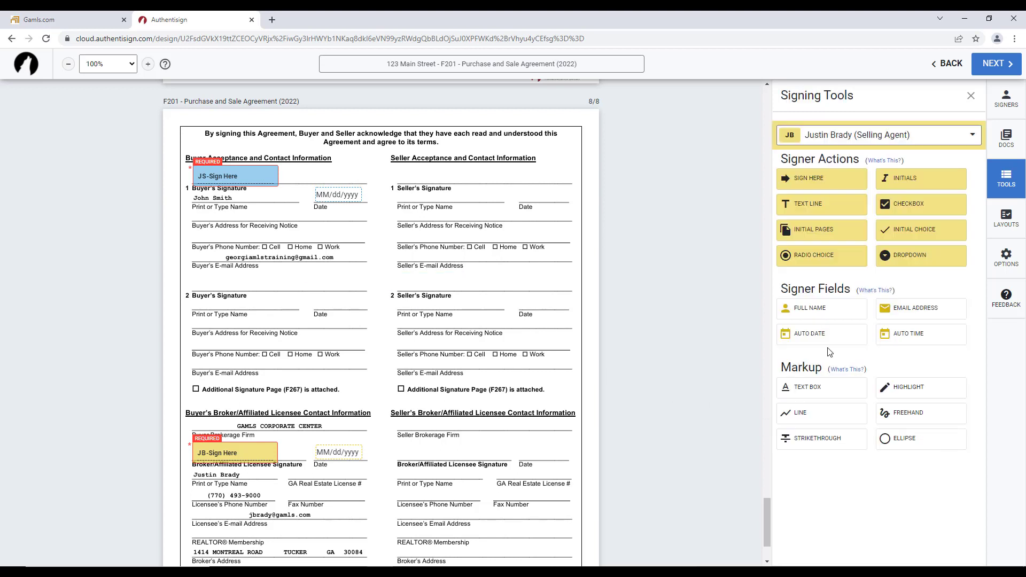
Step: Draw a trial horizontal line markup below the first buyer's and seller's e-mail addresses on page 8, and delete it
scroll(740, 354, "down", 1)
left_click(830, 413)
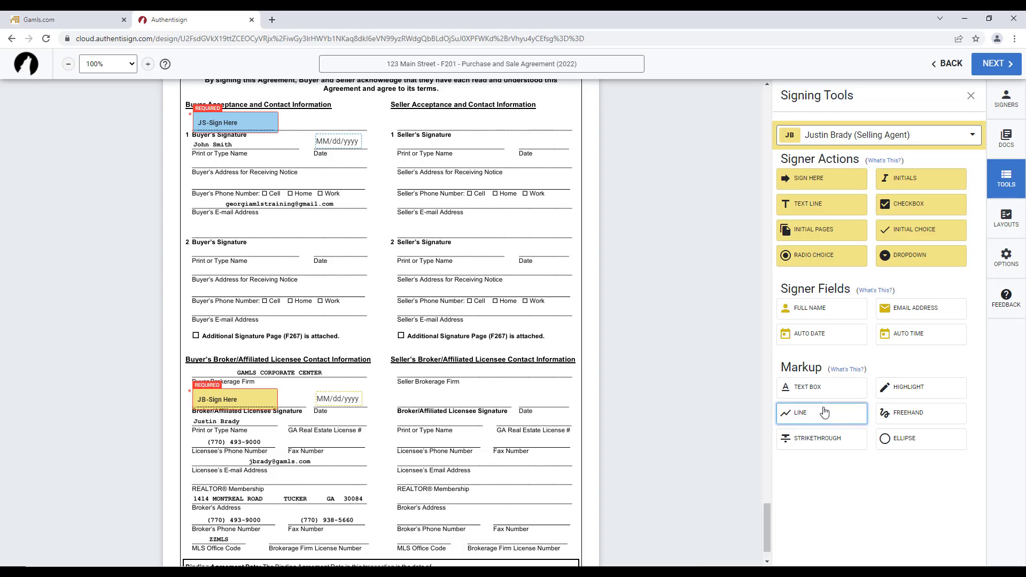
left_click_drag(275, 224, 538, 224)
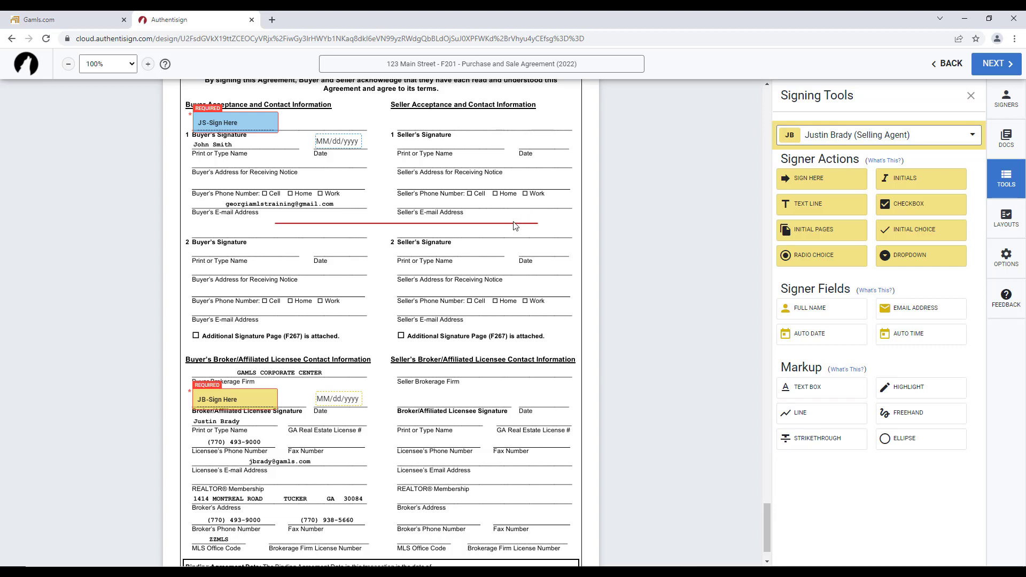
left_click(503, 224)
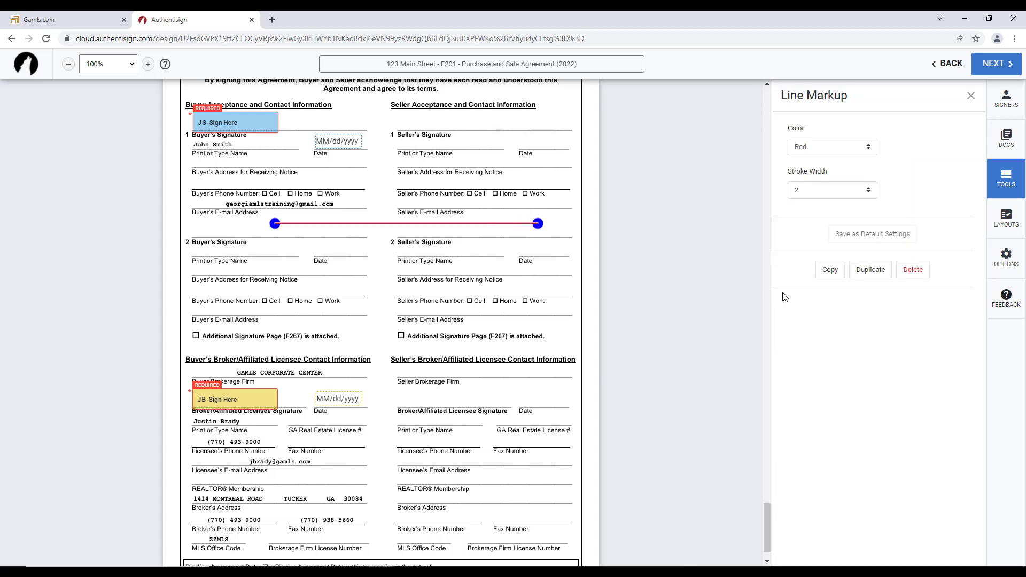
left_click(906, 270)
Step: Highlight the second "Buyer's Signature" label on page 8 as a trial, and delete the highlight
left_click(912, 395)
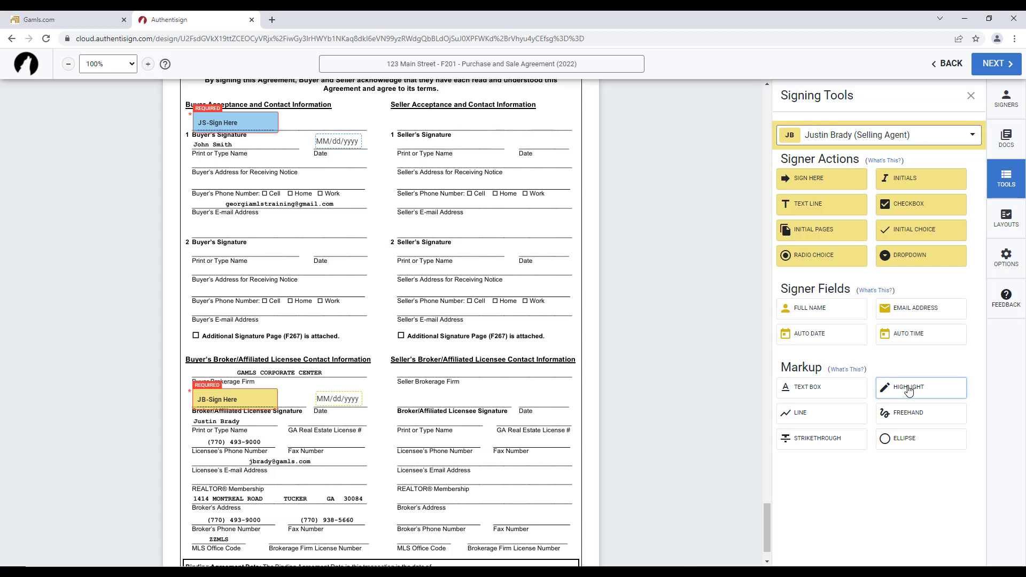
left_click_drag(191, 244, 266, 247)
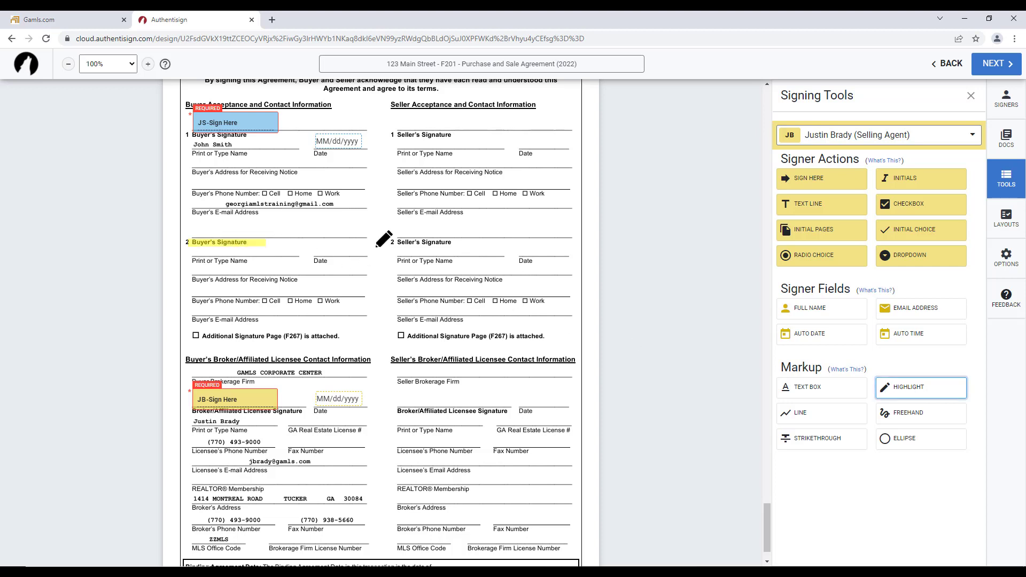
left_click(239, 242)
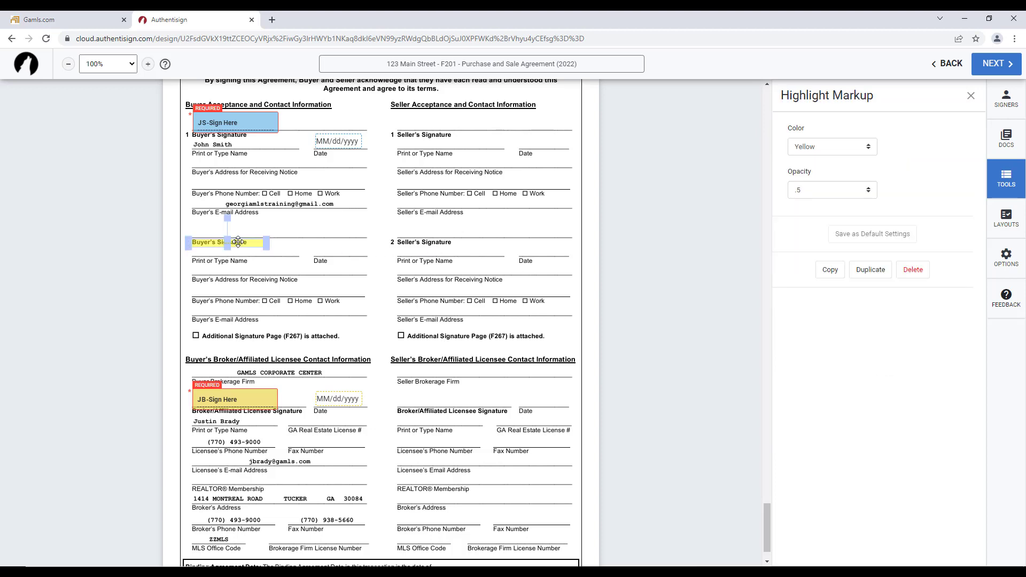
left_click(912, 271)
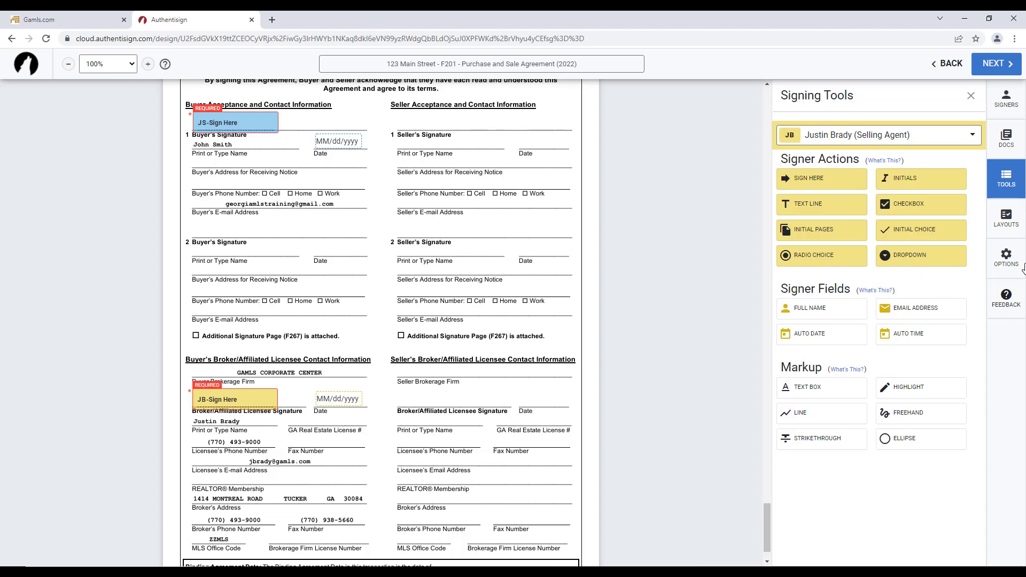
Step: Examine the layout options and the document layout assignment for the agreement, and close them without assigning a layout
left_click(1009, 225)
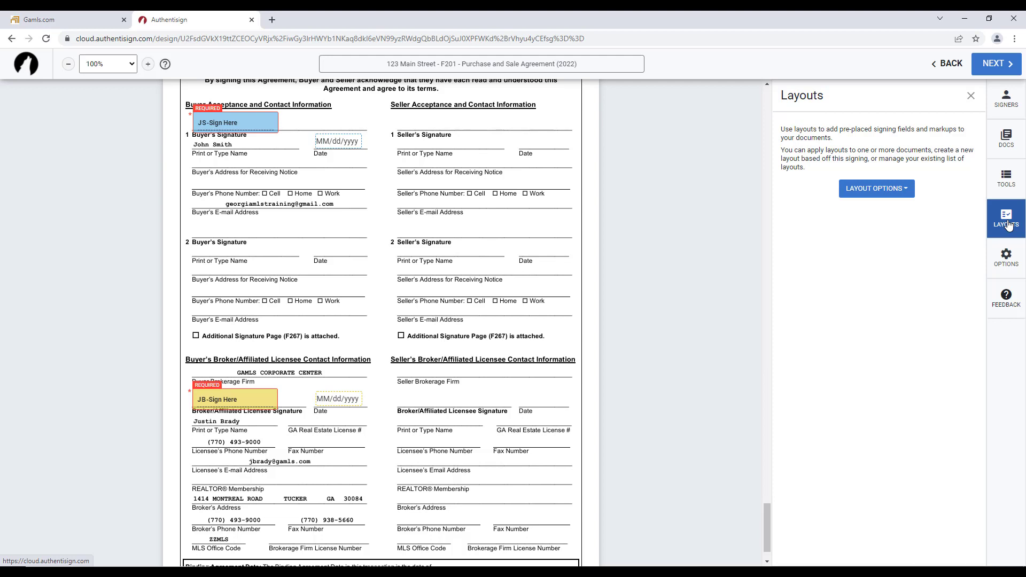
left_click(902, 190)
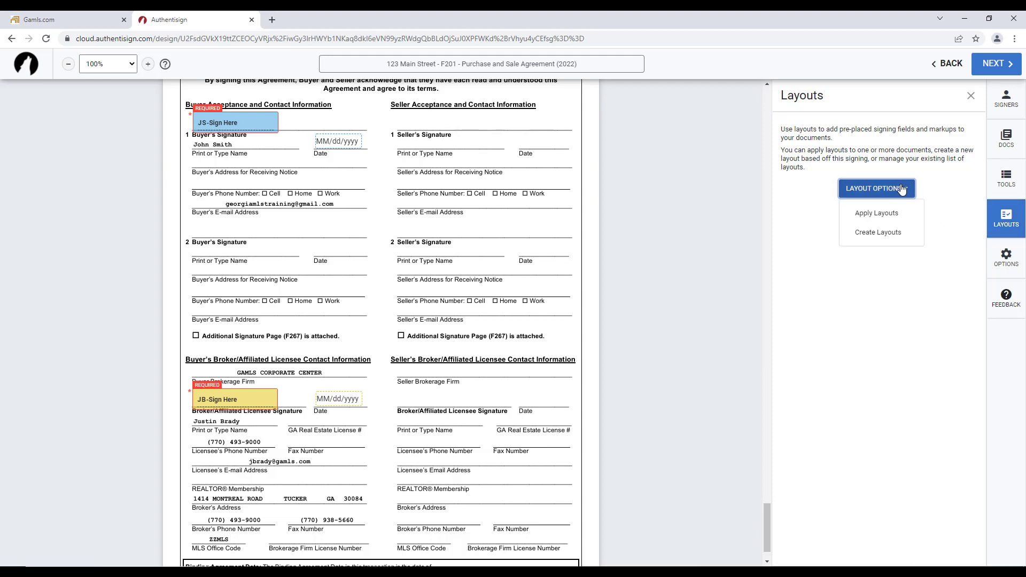
left_click(887, 216)
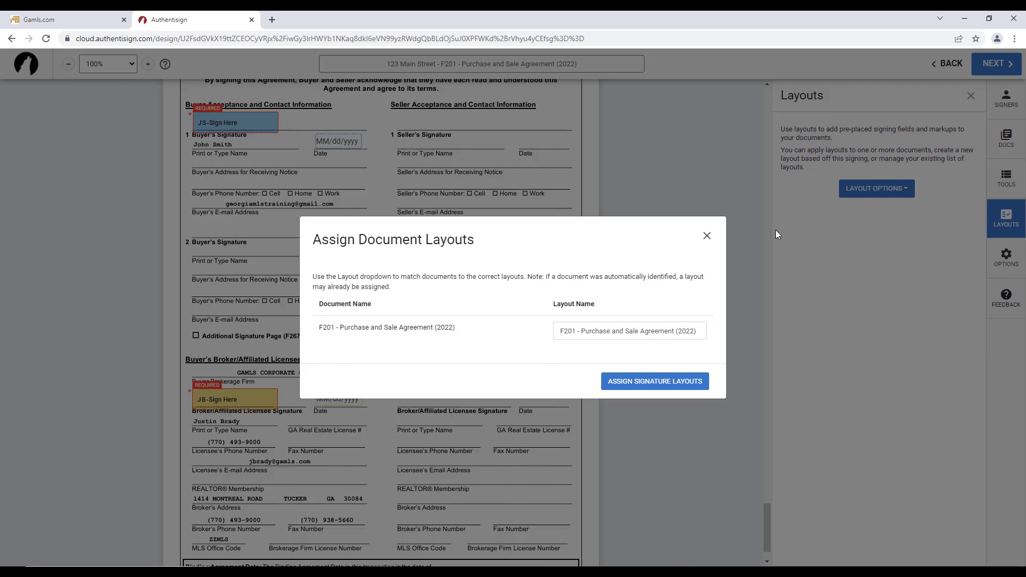
left_click(708, 235)
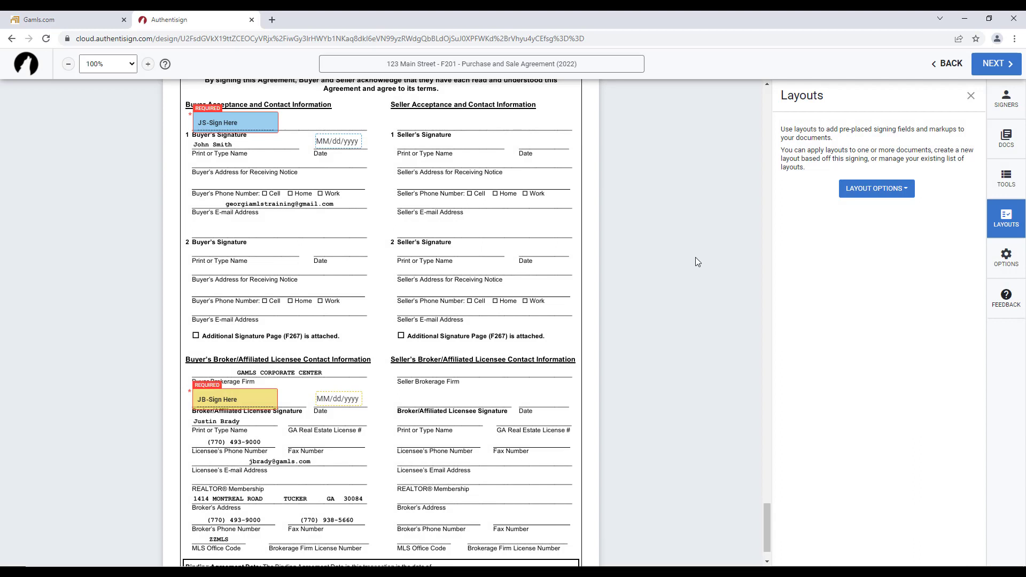
scroll(695, 260, "down", 1)
scroll(694, 262, "up", 1)
left_click(971, 97)
Step: Check the signing's name and expiration date settings in the signing options
left_click(1006, 259)
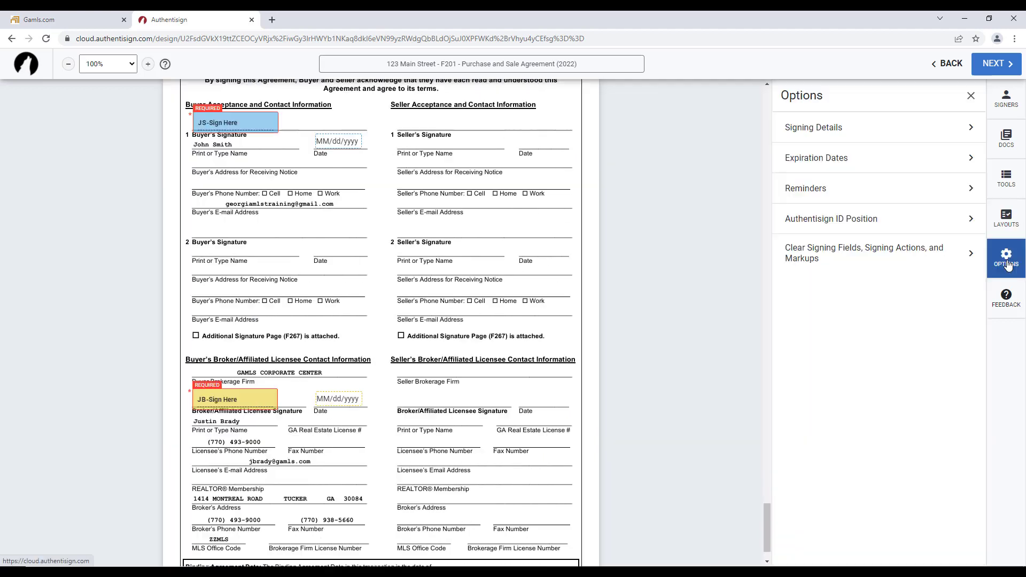
left_click(812, 132)
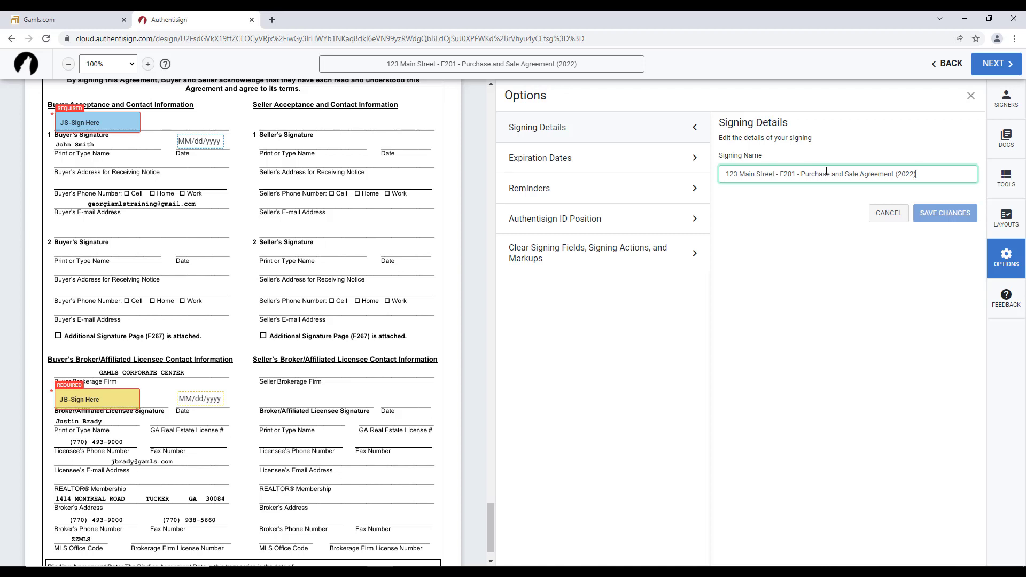
left_click(623, 161)
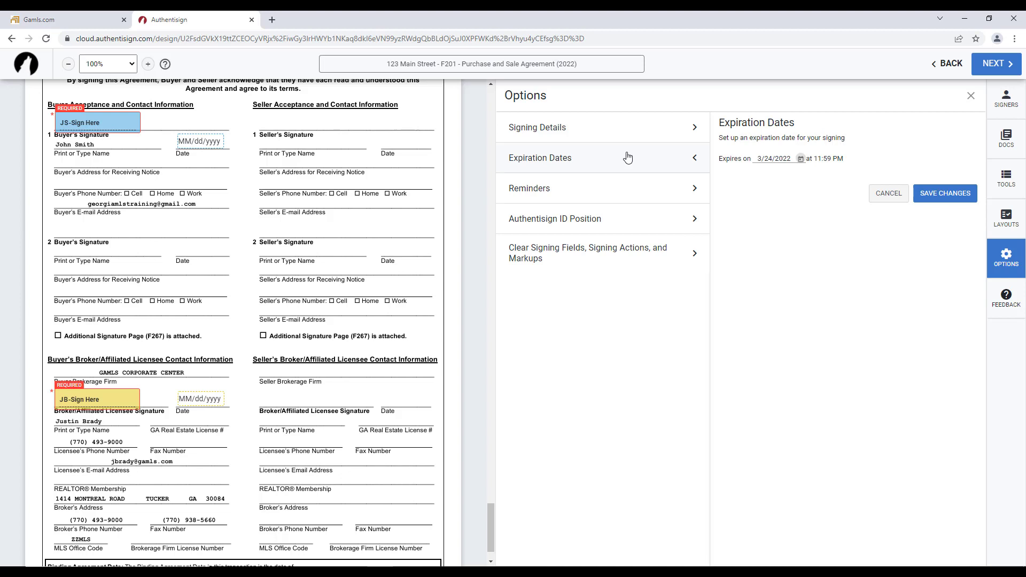
Step: Set reminders for the signing to be sent every 3 days at 9 AM and save the change
left_click(626, 193)
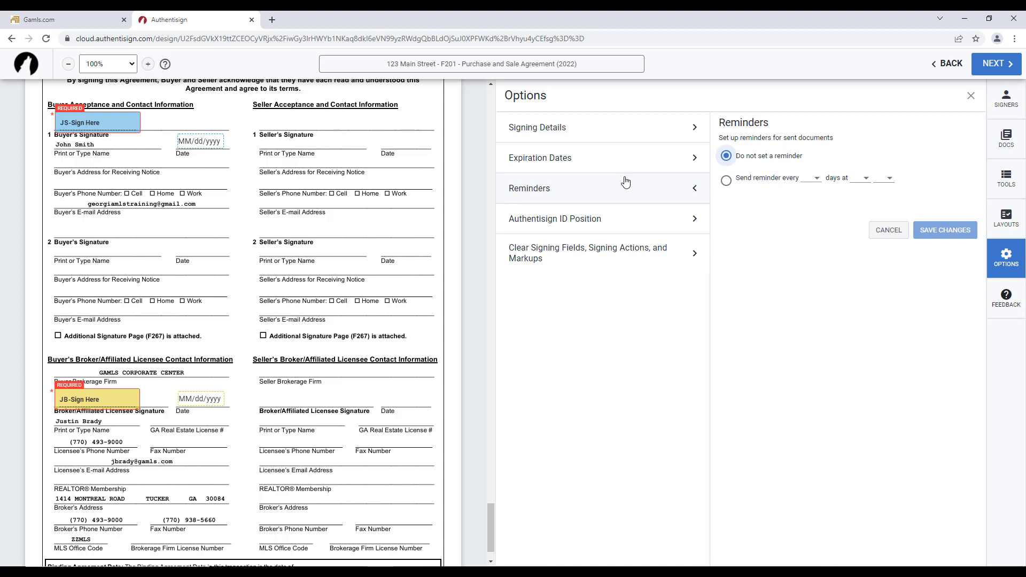
left_click(726, 181)
left_click(817, 180)
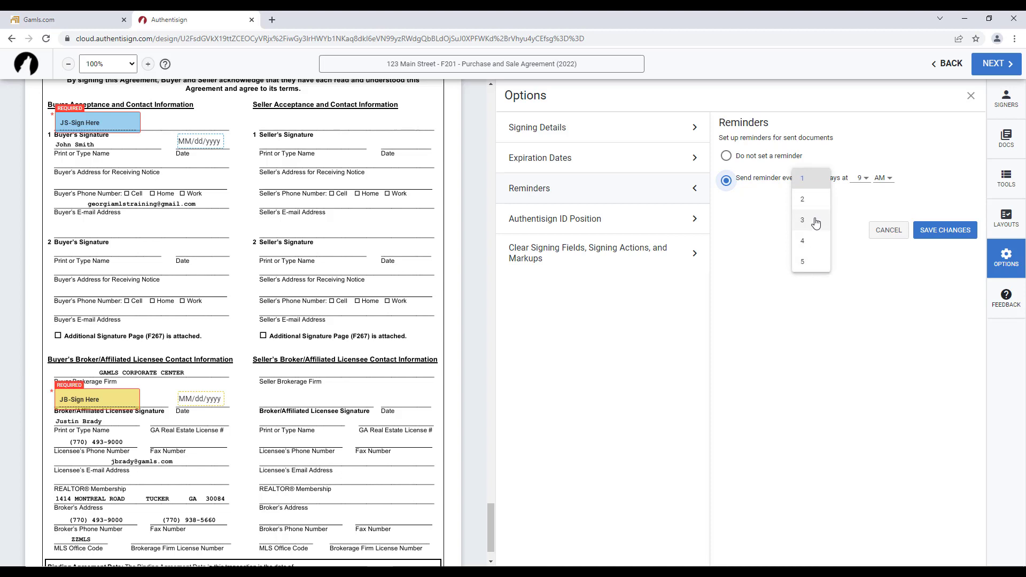
left_click(815, 220)
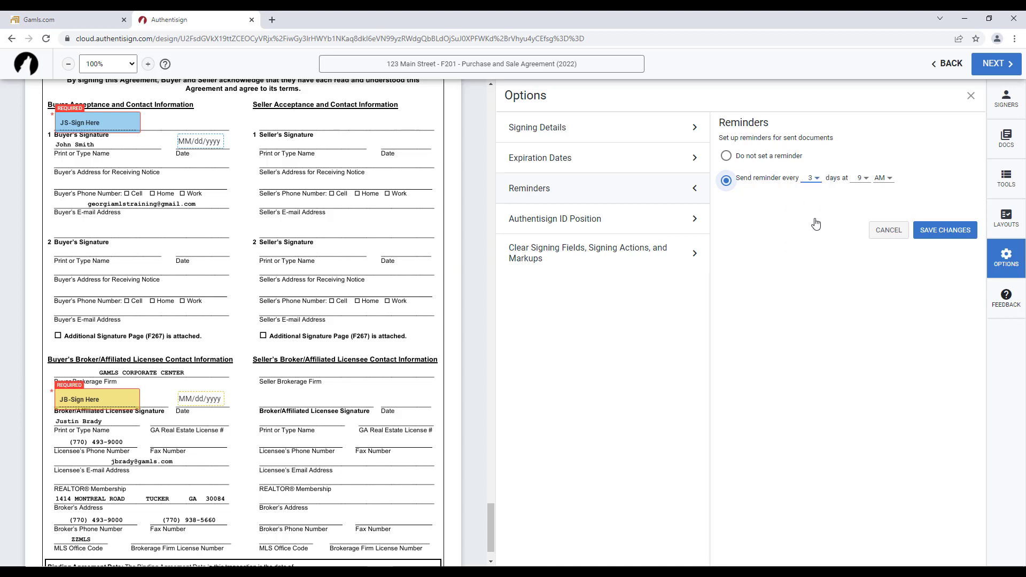
left_click(928, 234)
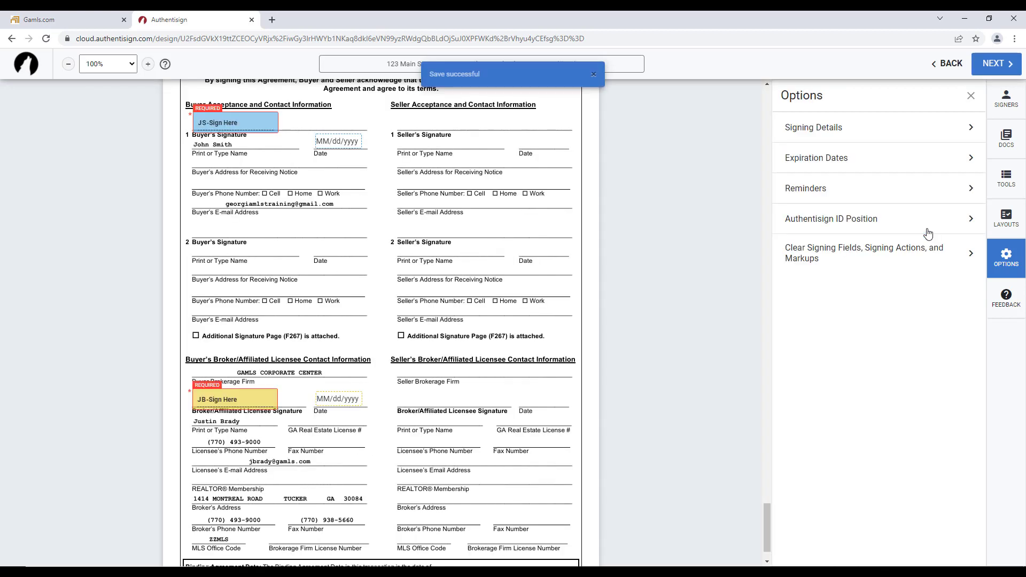
Step: Check the Authentisign ID position and the choices for clearing signing fields and markups, and cancel both without changes
left_click(857, 223)
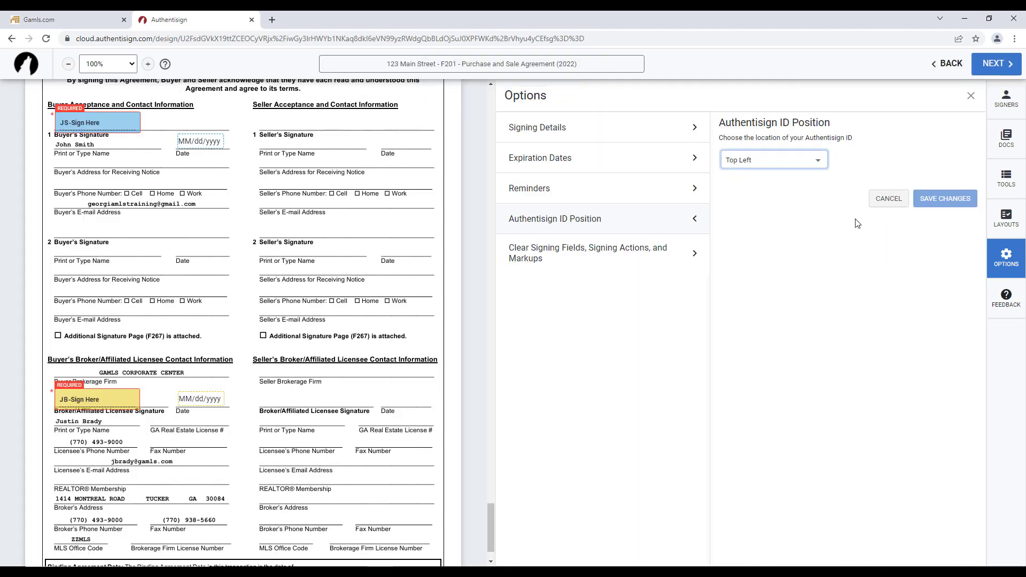
left_click(882, 206)
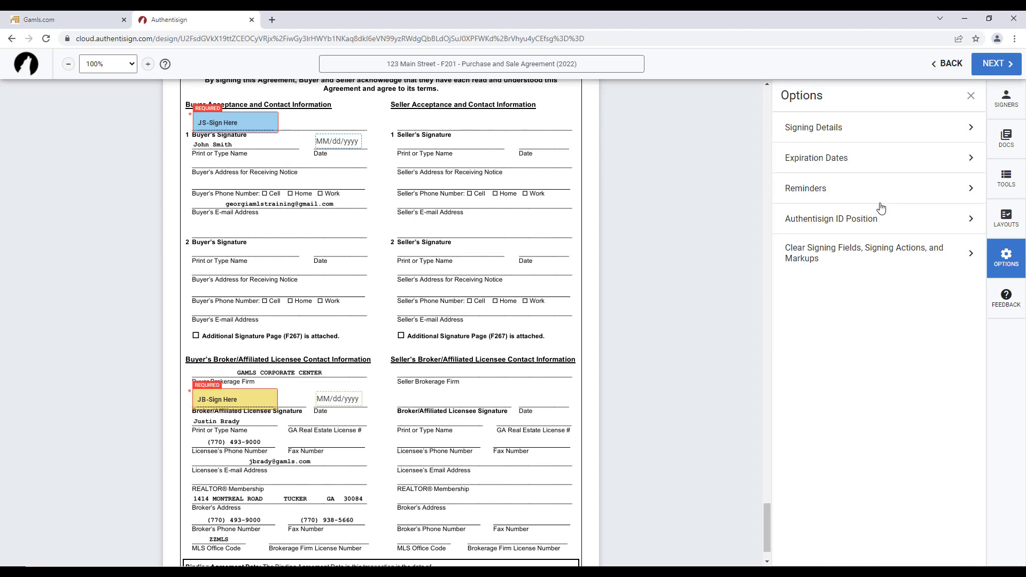
left_click(972, 257)
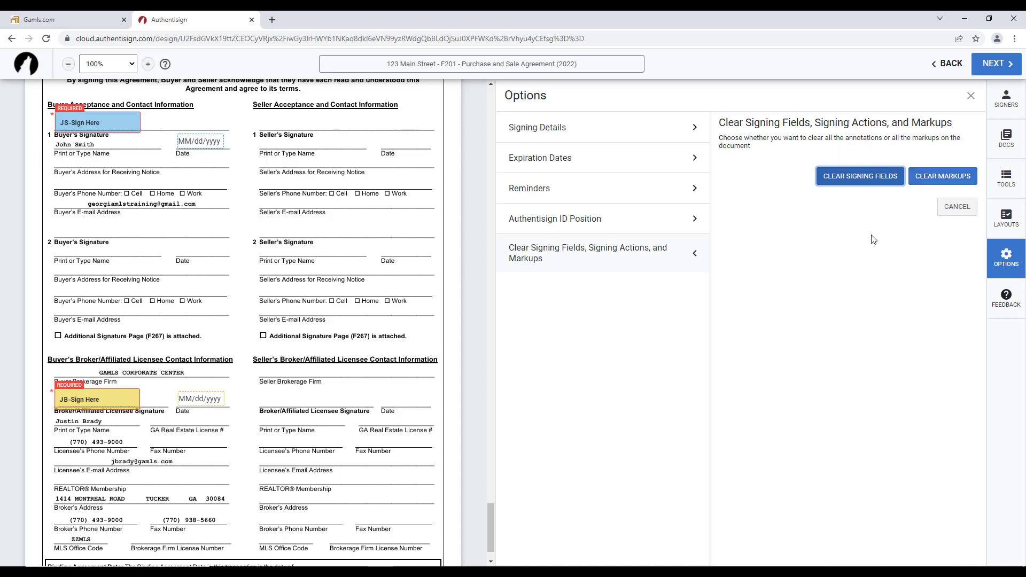
left_click(957, 209)
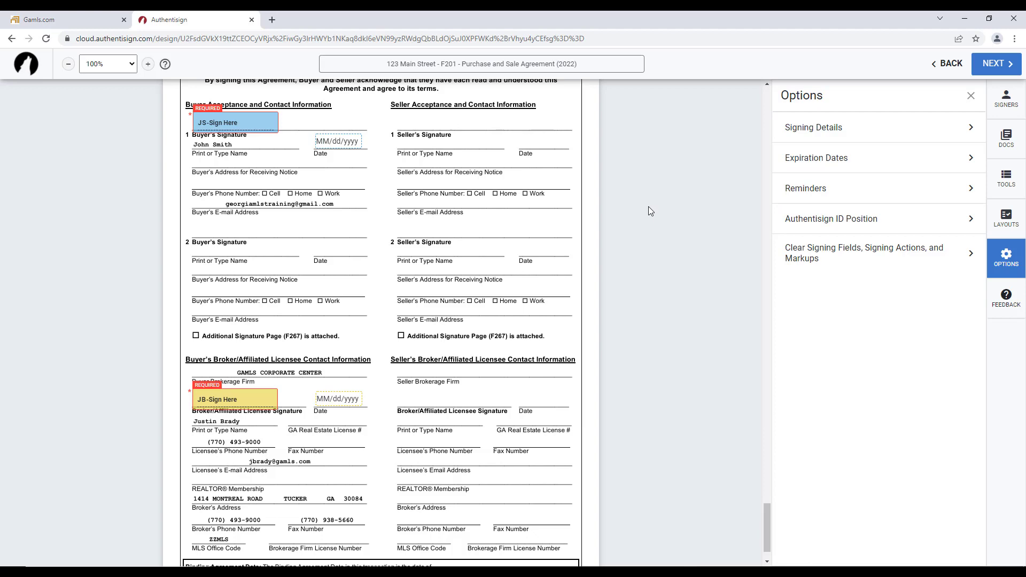
Step: Finalize the signing setup, check the subject and message fields for customizing the invitation emails, and send the signing without customizing them
left_click(994, 65)
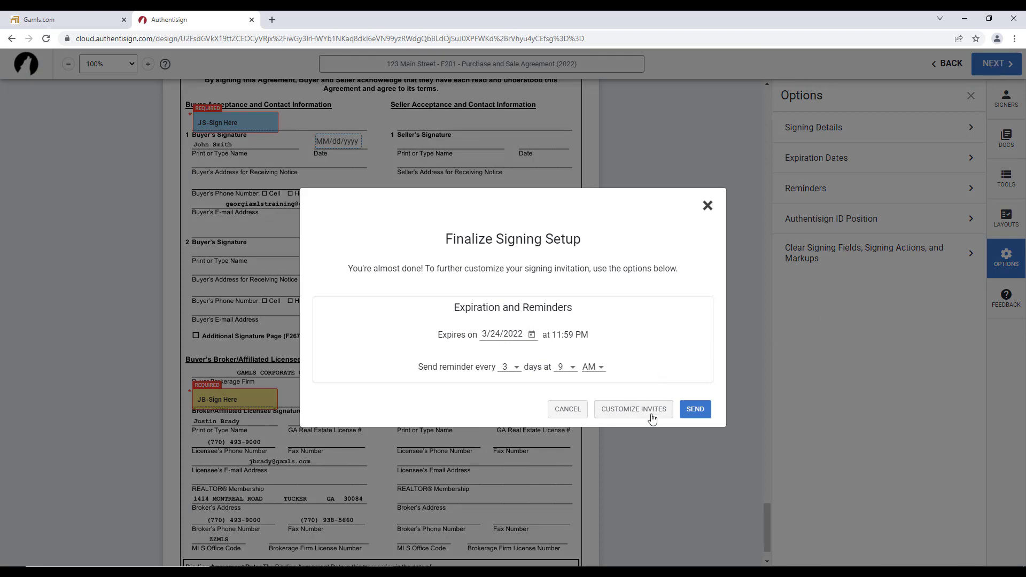
left_click(631, 410)
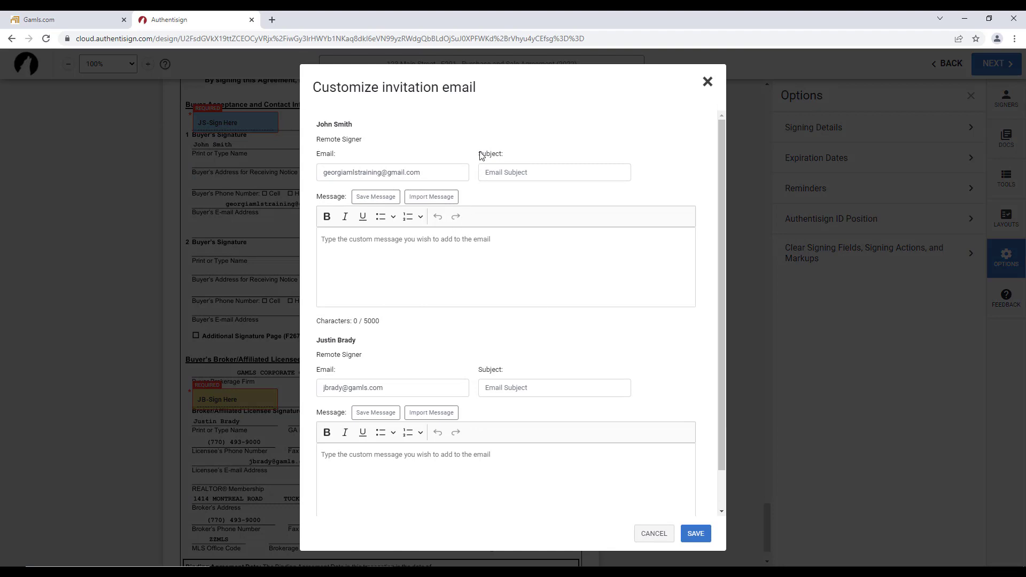
left_click_drag(479, 153, 502, 155)
left_click_drag(316, 197, 347, 198)
left_click(707, 81)
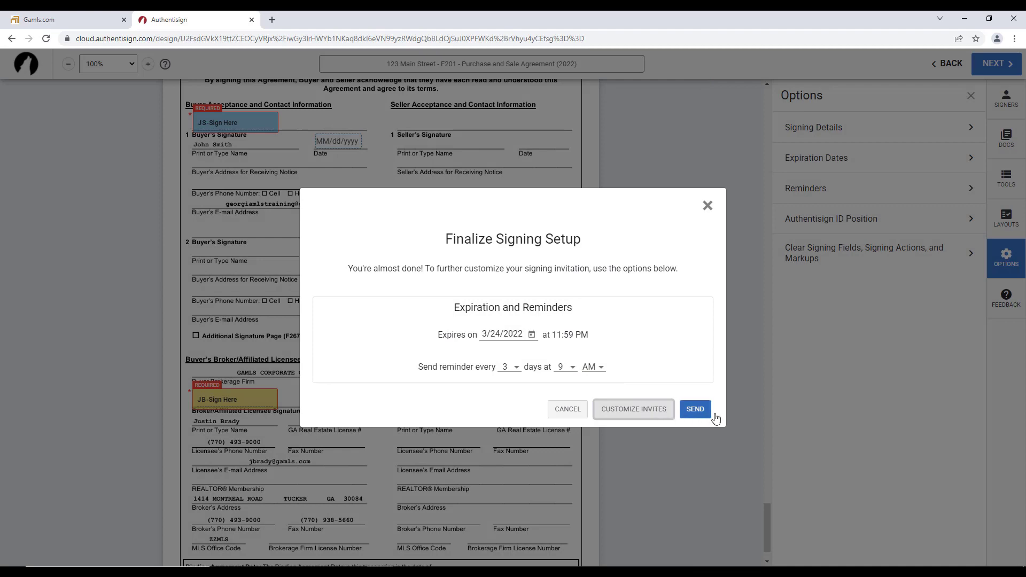
left_click(697, 411)
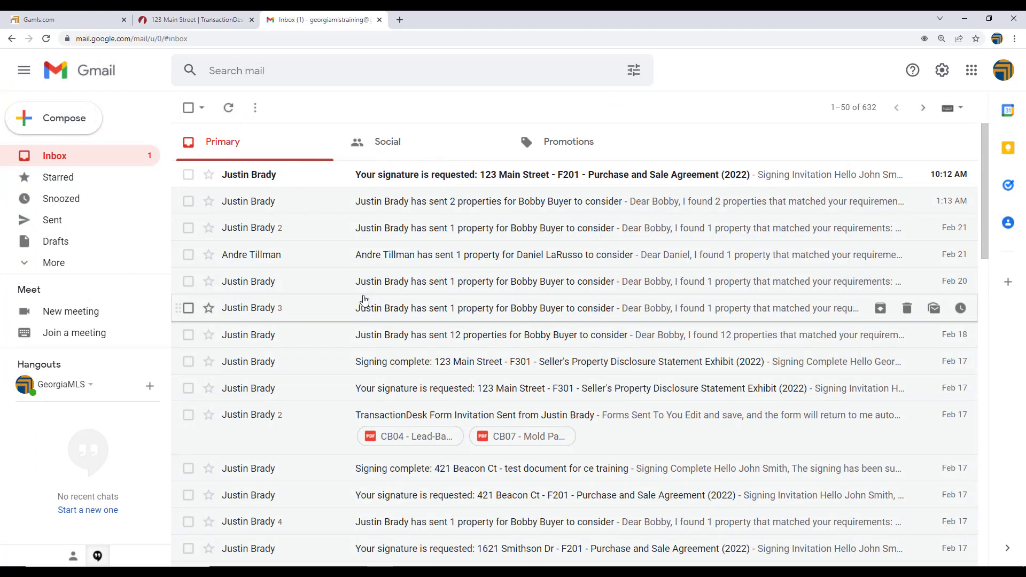
Step: In the buyer's Gmail inbox, start signing from the 123 Main Street F201 signature request and accept the participant acknowledgement
left_click(264, 178)
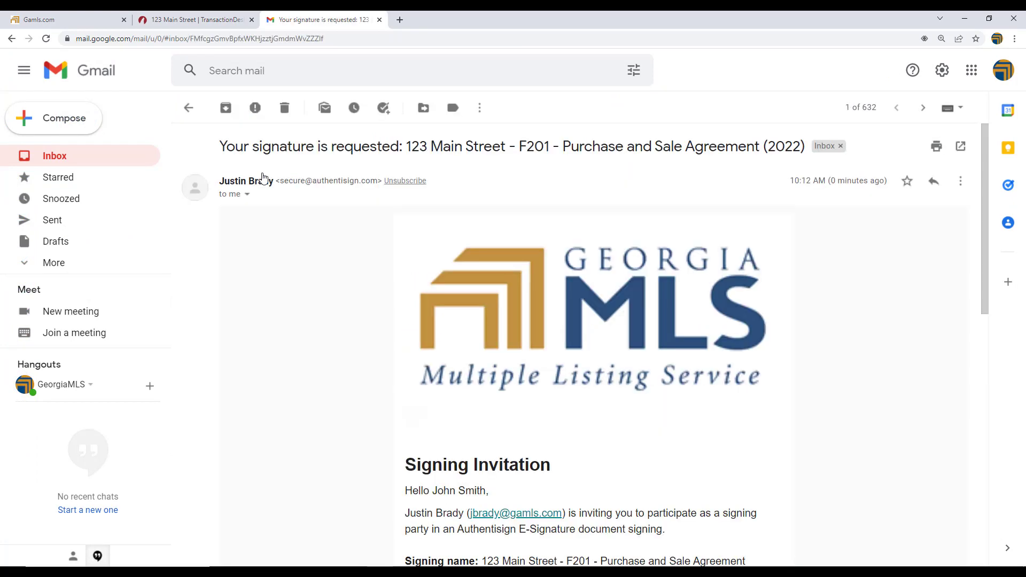
scroll(280, 296, "down", 3)
scroll(280, 296, "down", 3)
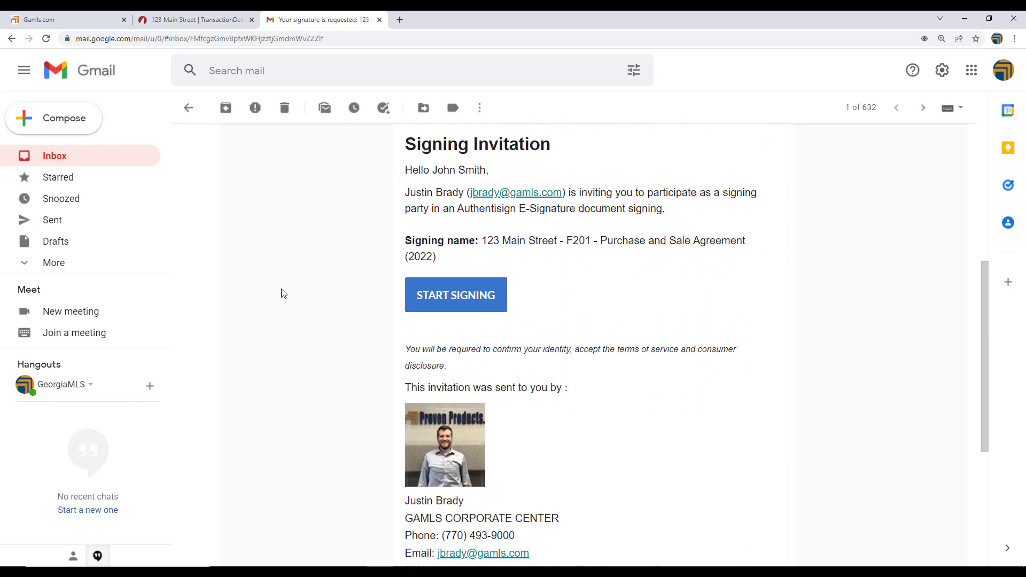
left_click(460, 297)
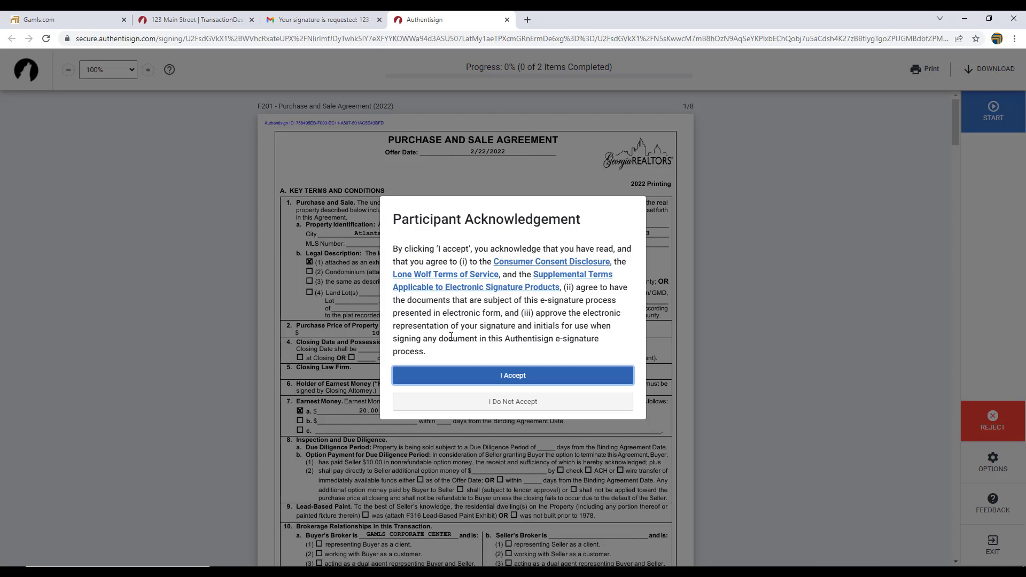
left_click(513, 376)
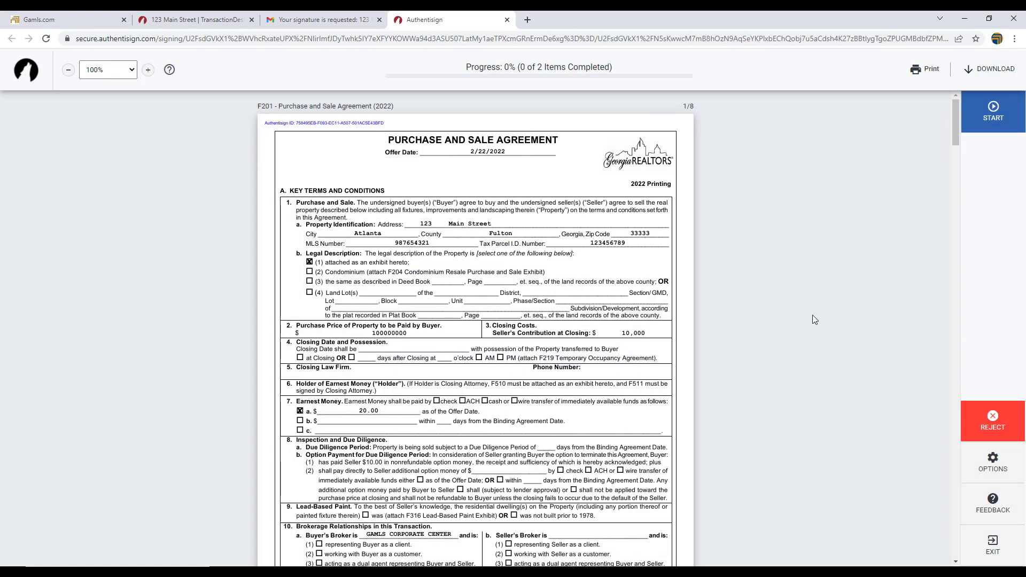
Step: Fill the buyer's initials on page 1 and the first buyer's signature on page 8, and complete the signing
left_click(993, 113)
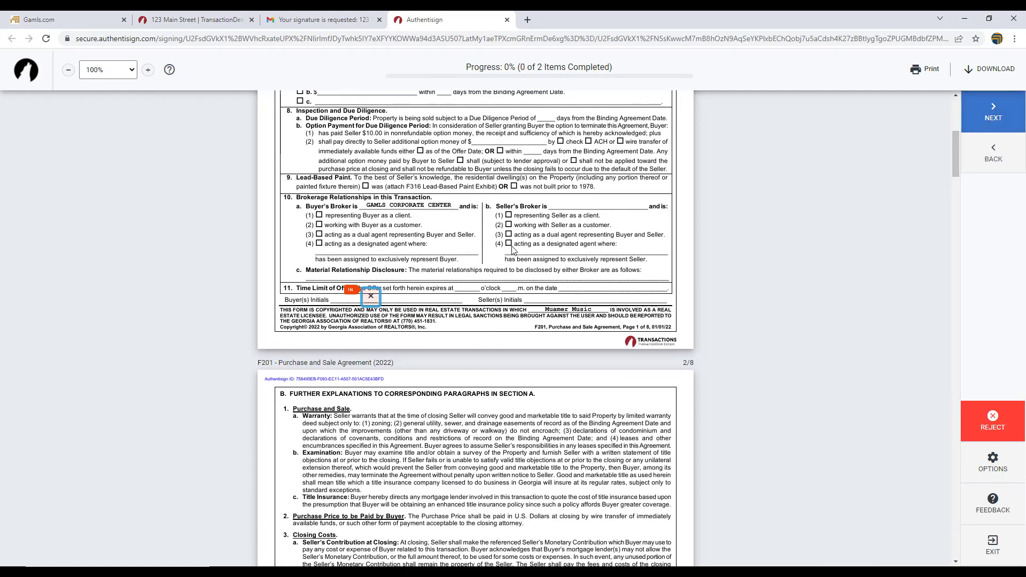
left_click(366, 301)
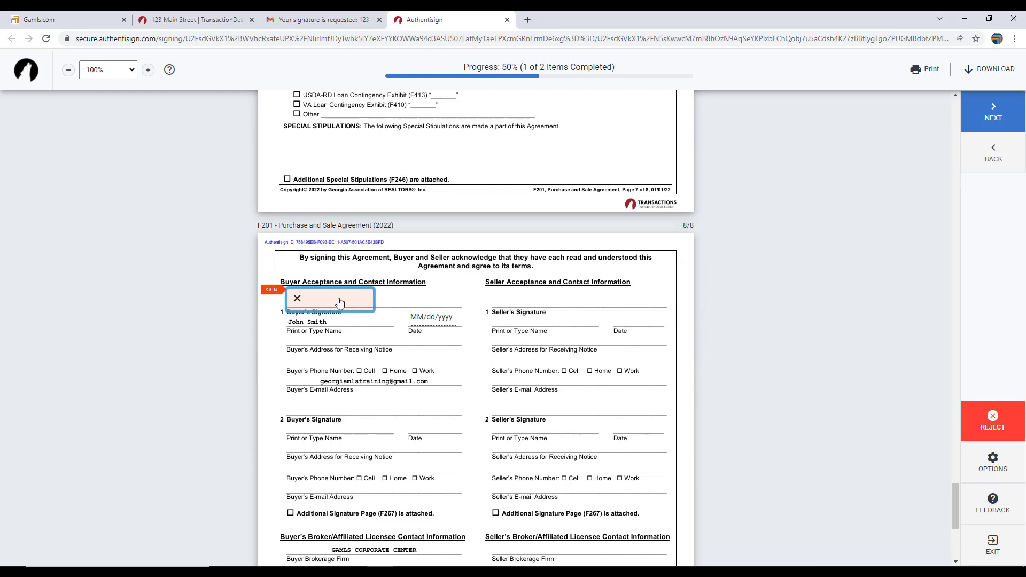
left_click(320, 302)
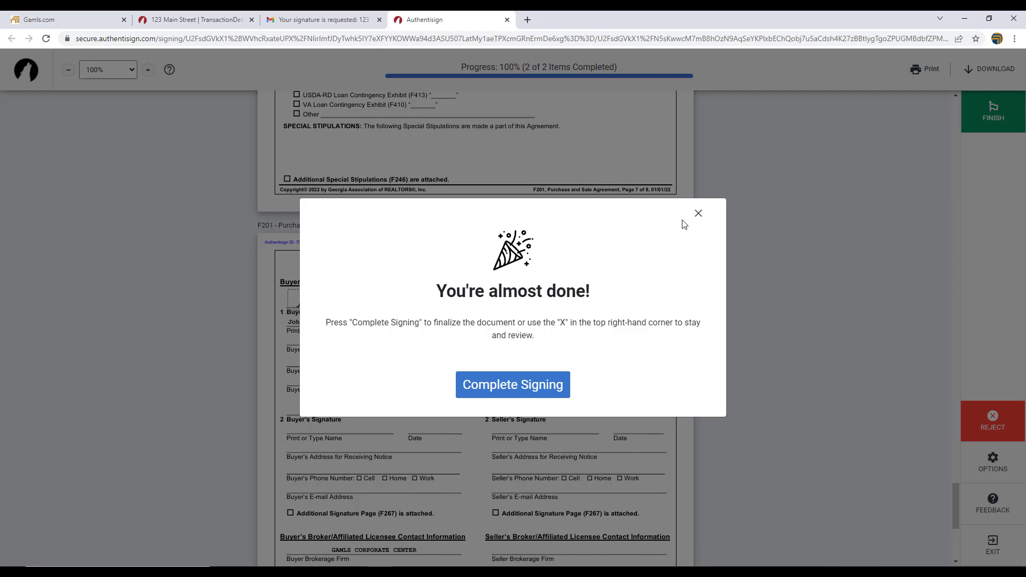
left_click(508, 385)
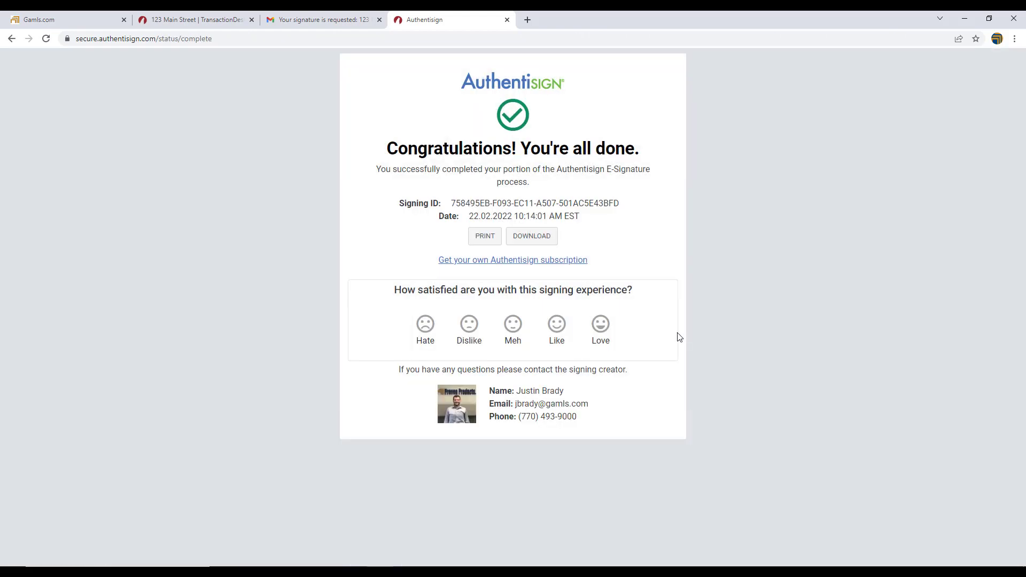